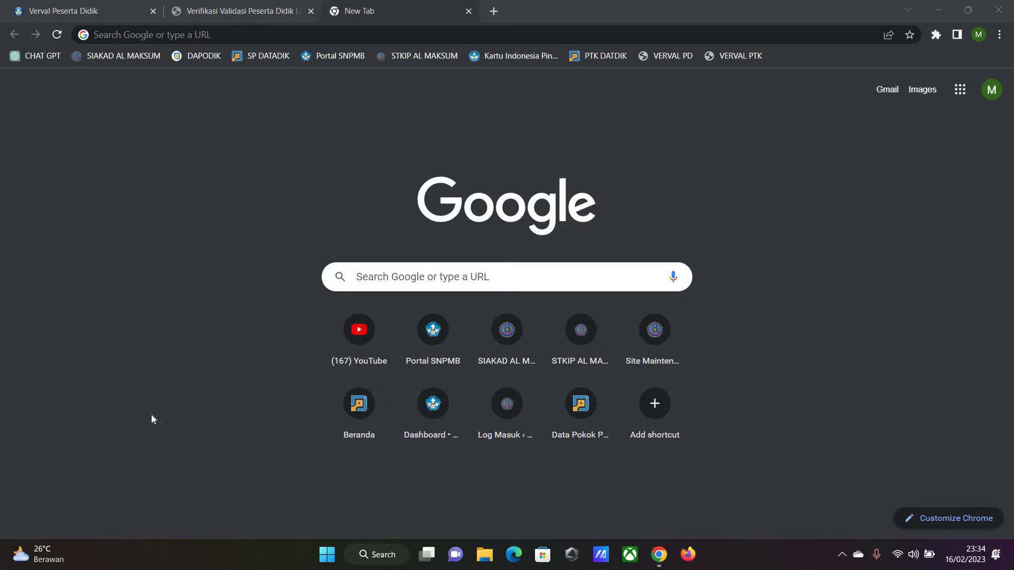
Step: Search the web for "kip kuliah" and open the official KIP Kuliah site from the results
left_click(403, 34)
type("kip ku")
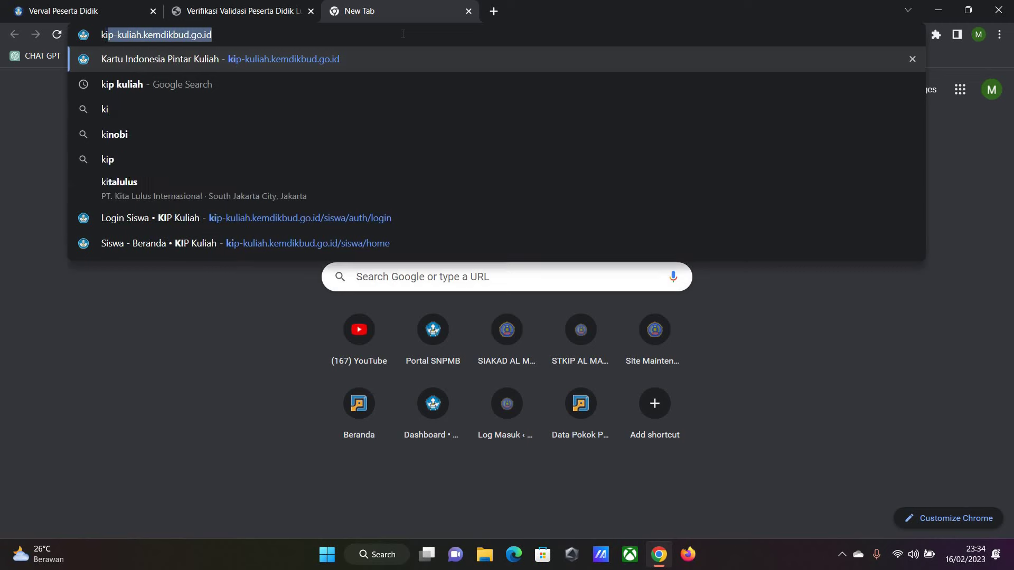
key("Return")
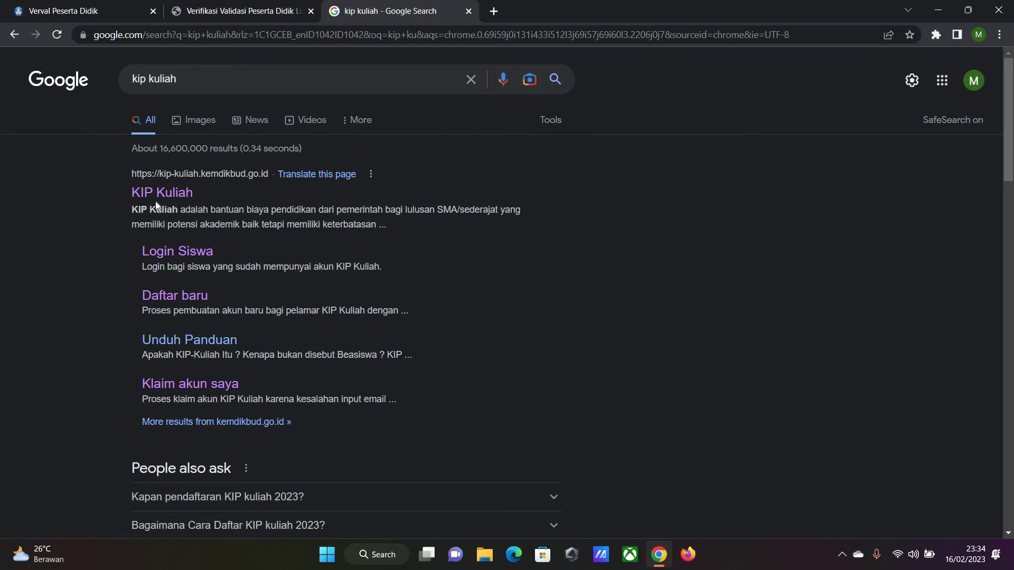
scroll(155, 201, "up", 3)
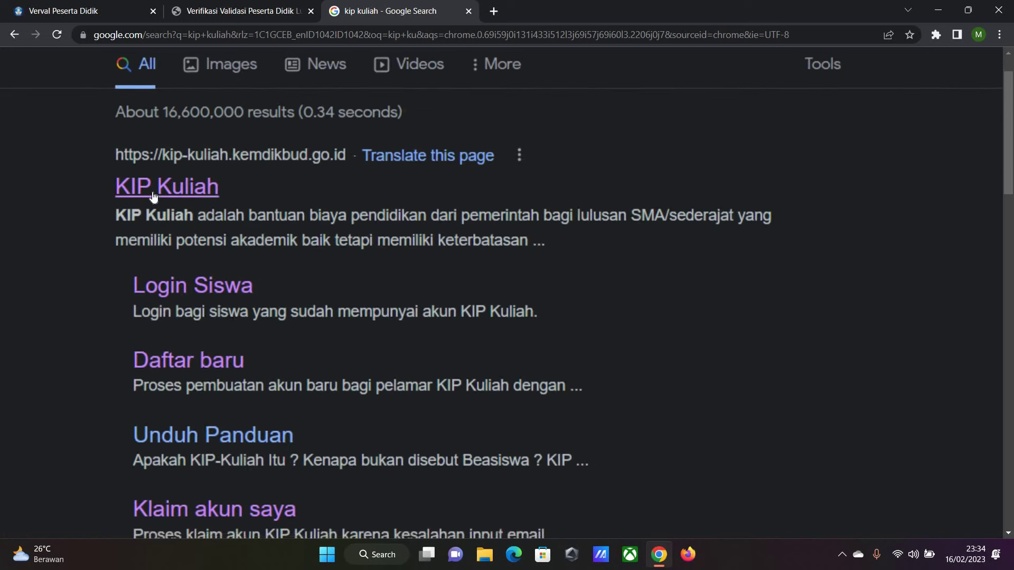
left_click(152, 196)
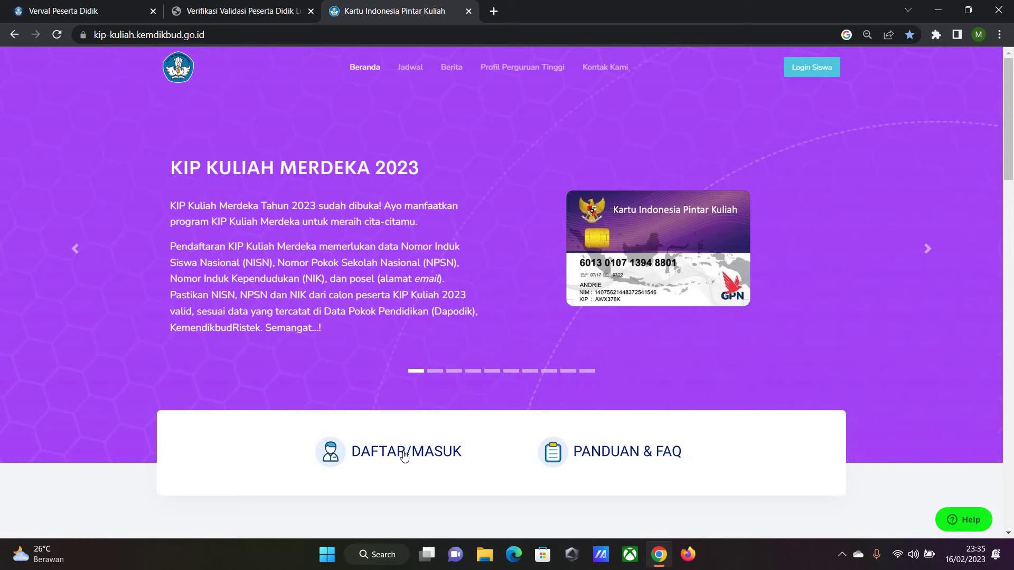
Step: Go from the KIP Kuliah homepage to the student login page and open the new account registration form
scroll(405, 455, "up", 5, "ctrl")
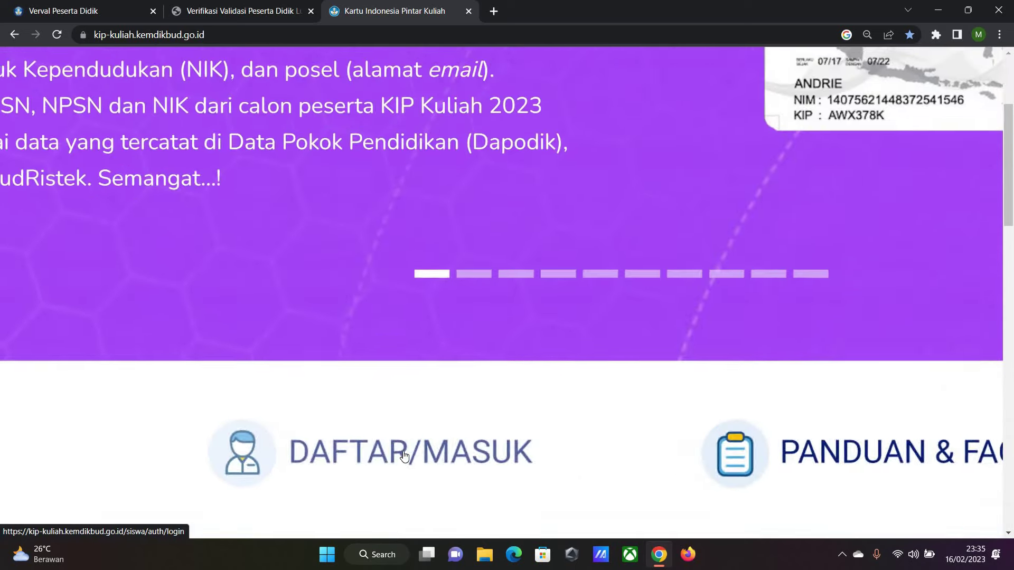
scroll(404, 455, "down", 5, "ctrl")
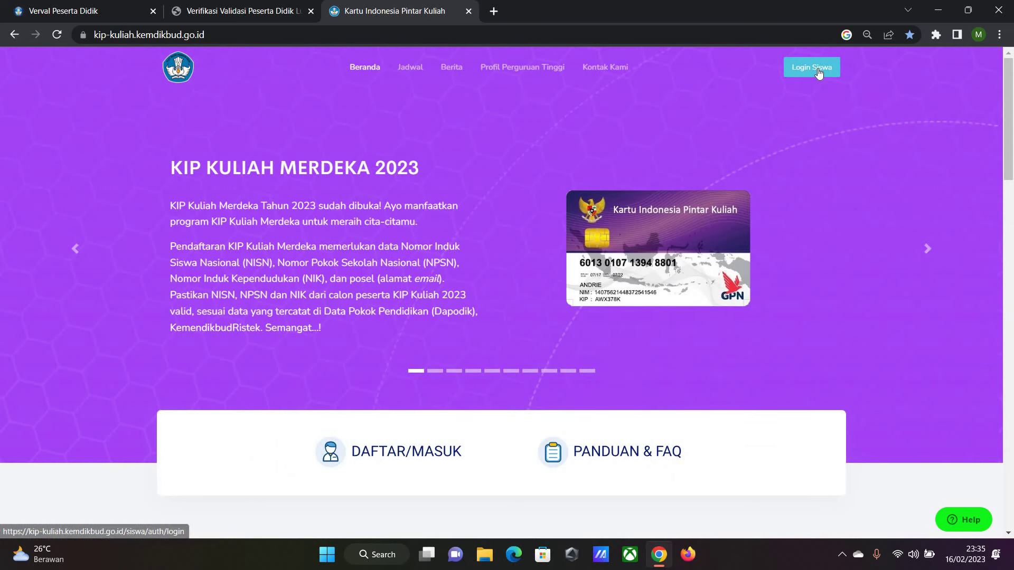
scroll(819, 73, "up", 5, "ctrl")
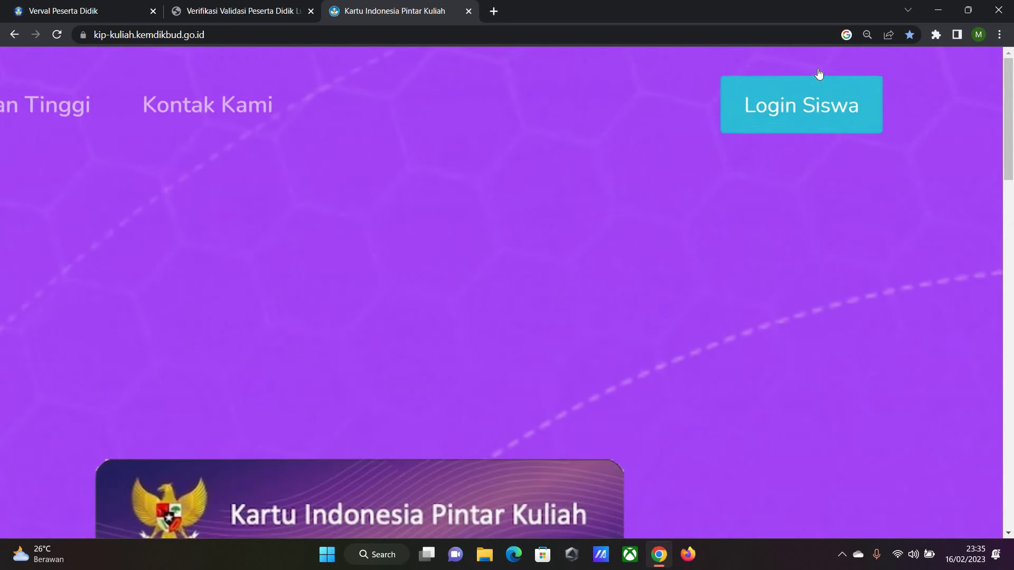
scroll(819, 73, "down", 5, "ctrl")
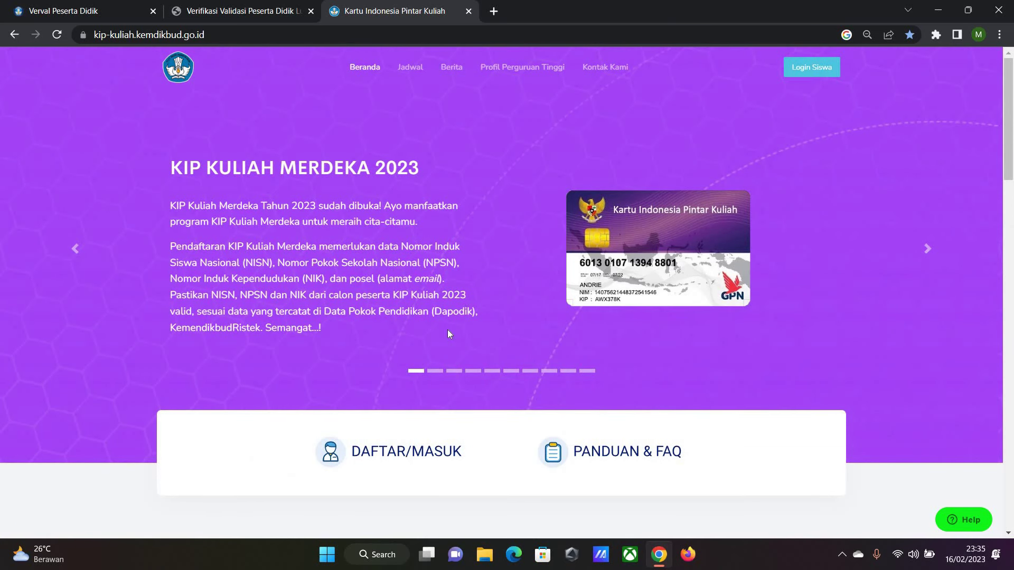
left_click(389, 457)
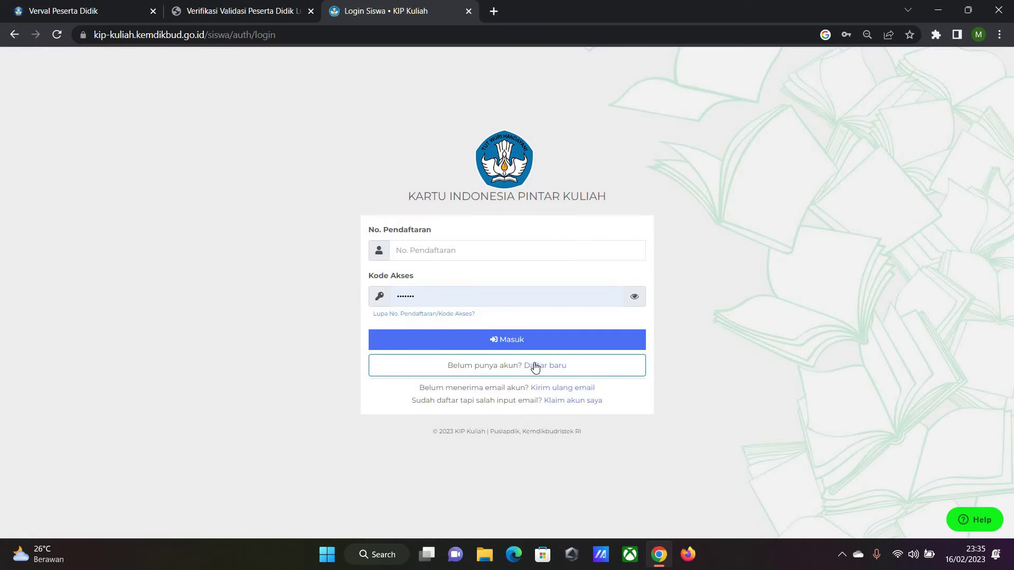
scroll(536, 366, "up", 5, "ctrl")
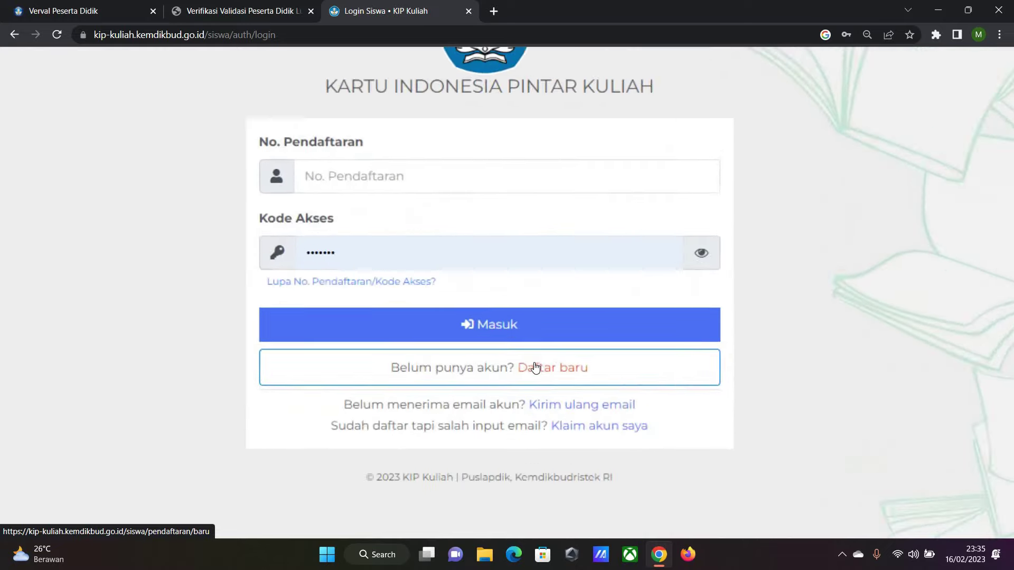
left_click(535, 367)
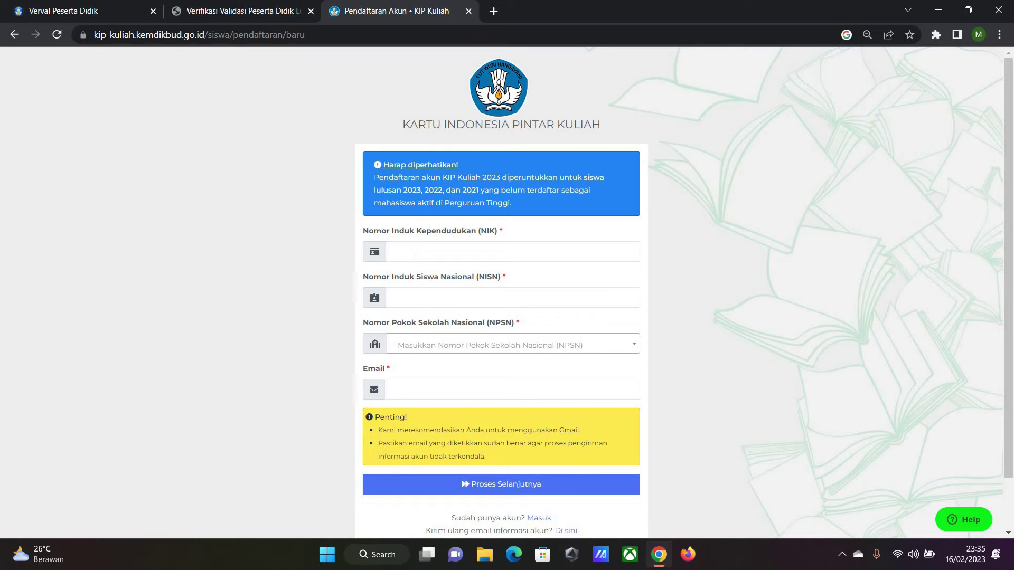
Step: Look up NPSN 10220756 in the registration form and select SMKS AL MASUM STABAT as the school
scroll(414, 255, "up", 5, "ctrl")
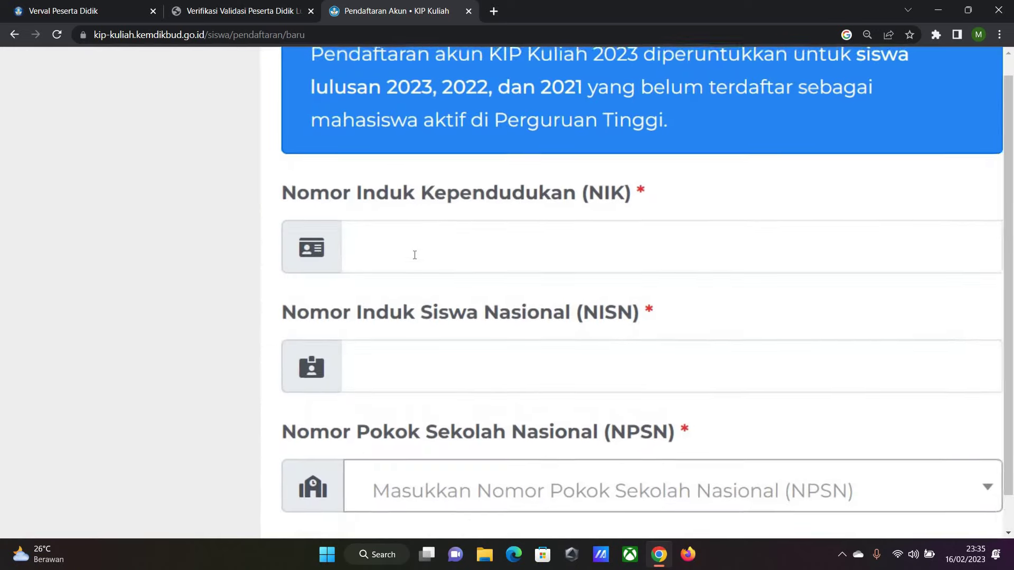
scroll(415, 255, "down", 3, "ctrl")
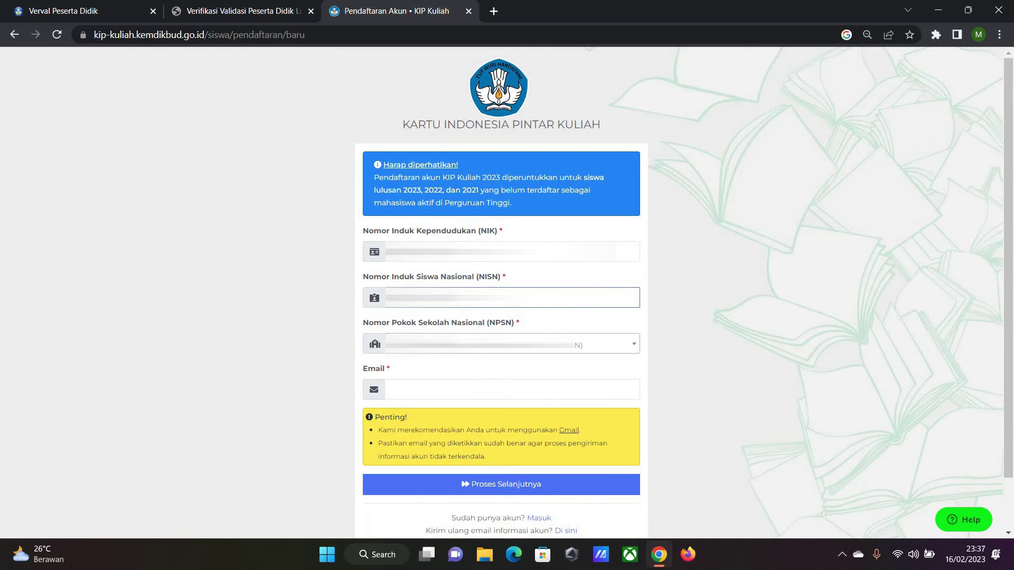
key("Tab")
key("Return")
type("10220756")
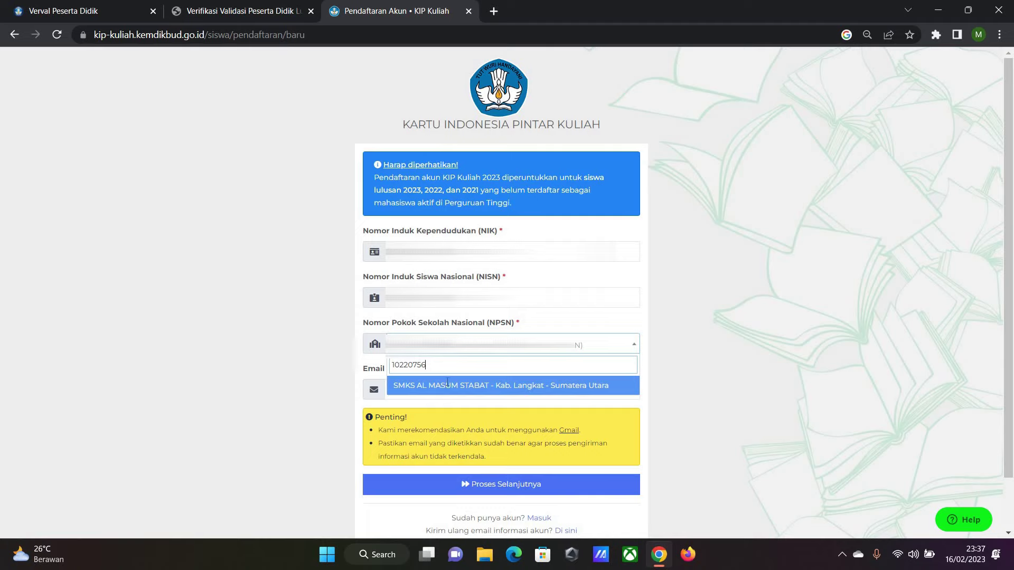
key("Return")
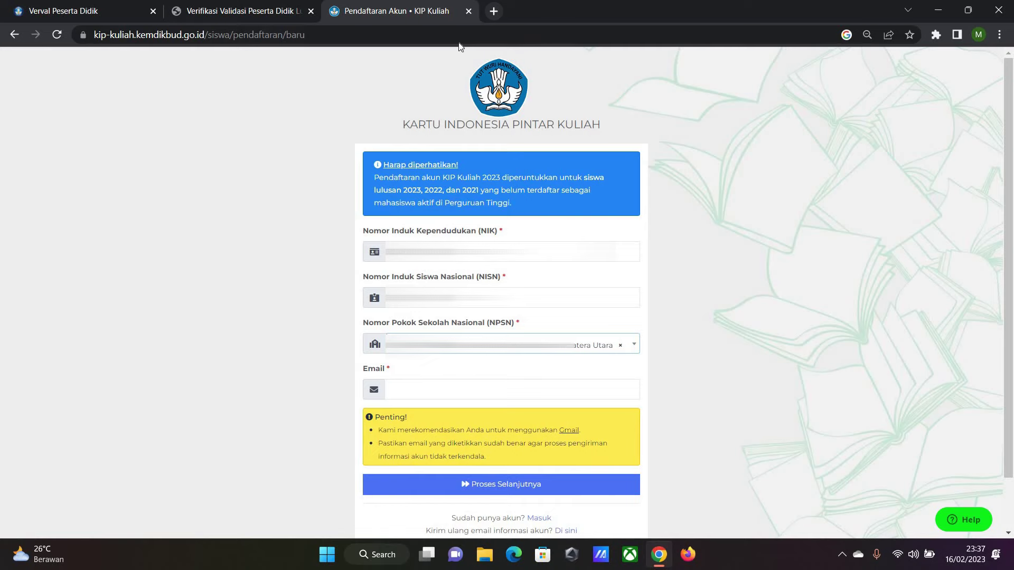
Step: Search the web in a new tab for "npsn smk al maksum"
left_click(494, 11)
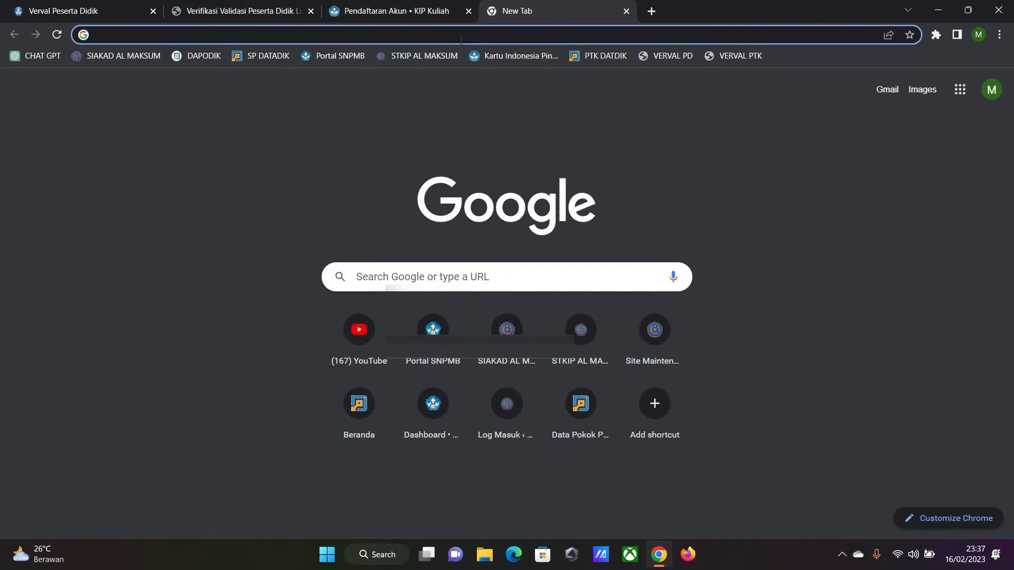
type("npsn nama s")
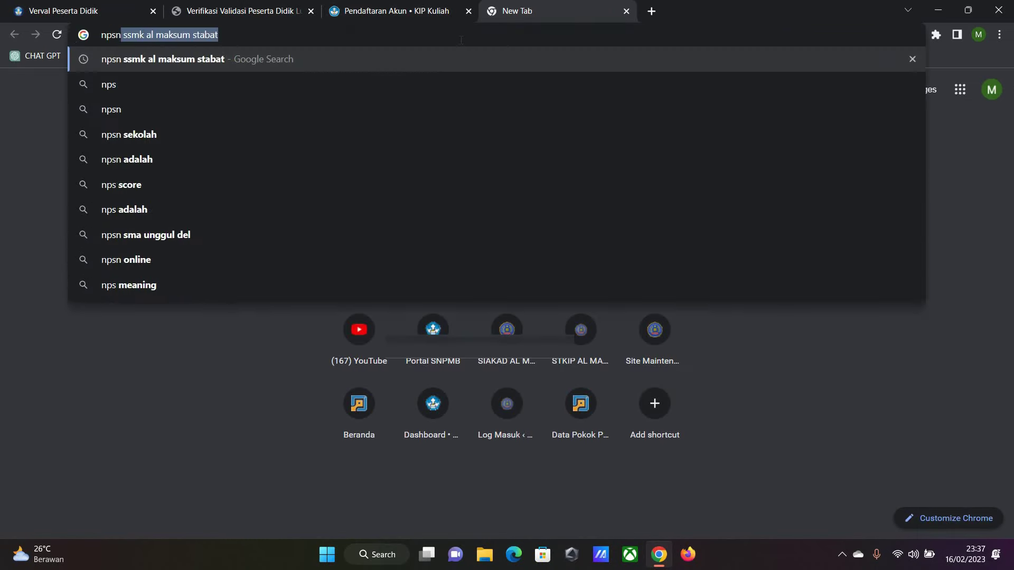
type("ekol")
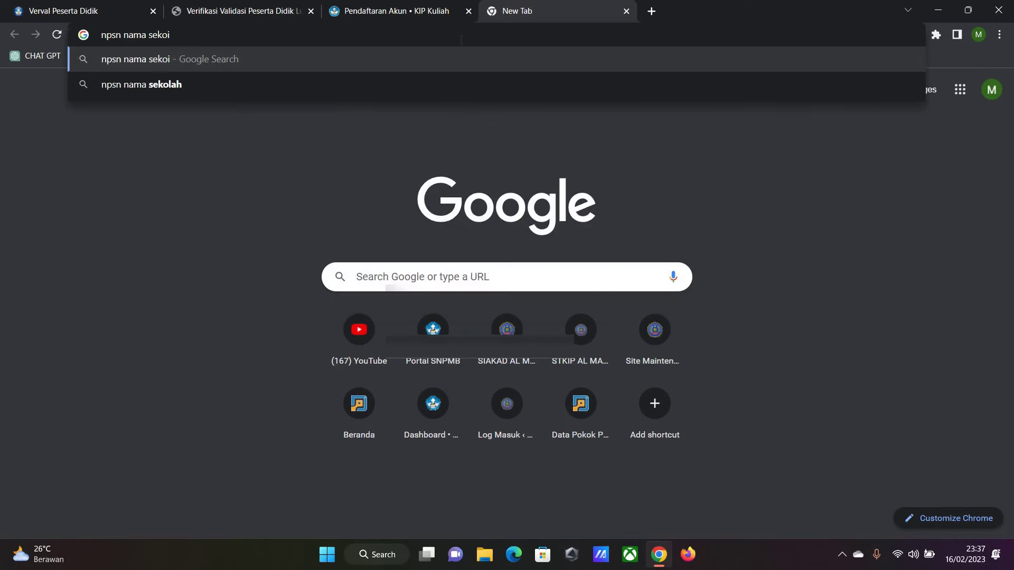
key("ctrl+a")
type("npsn ")
type("smk al mak")
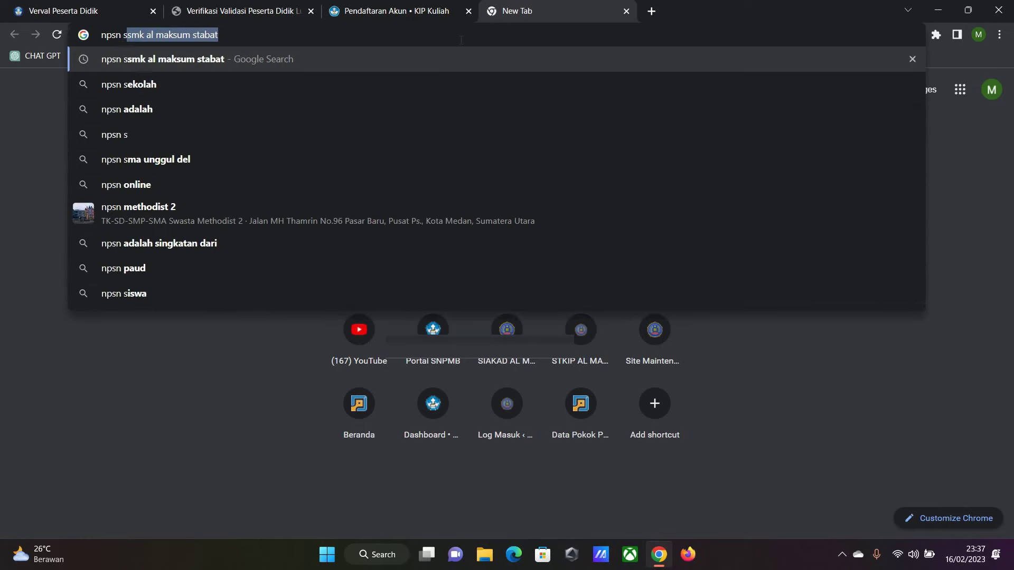
type("sum")
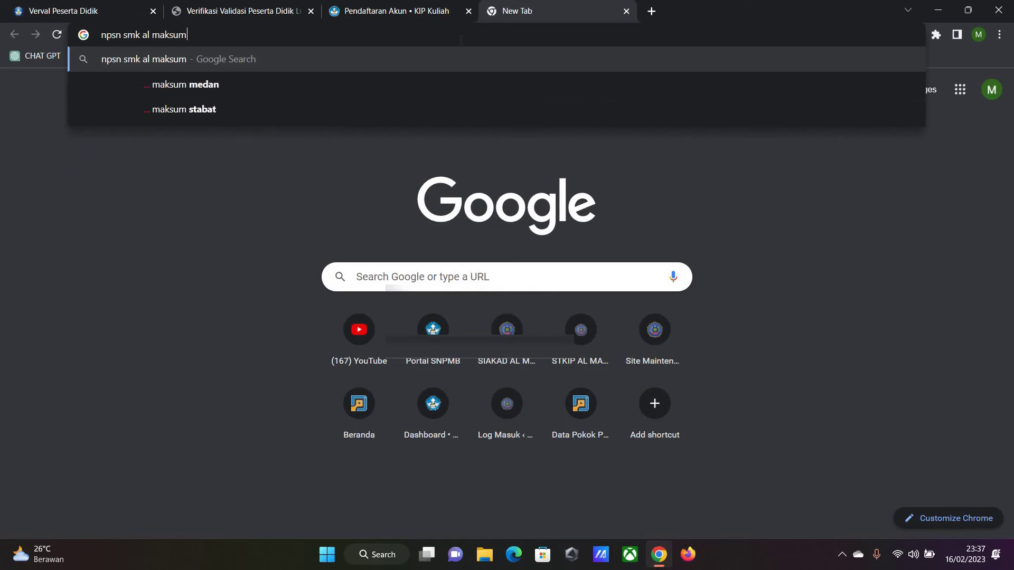
key("Return")
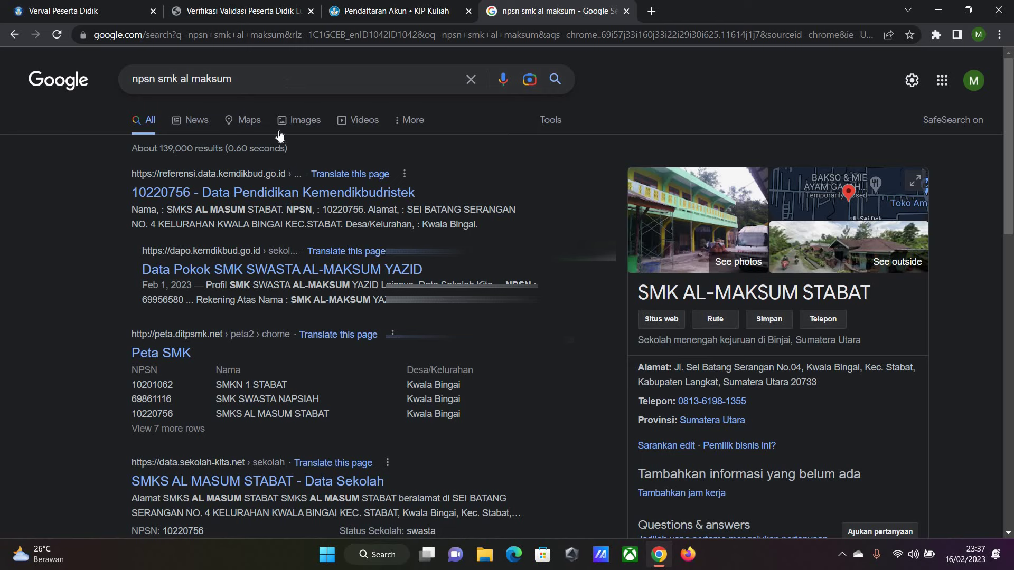
Step: Return to the KIP Kuliah registration form, fill in the applicant's email and submit the form
left_click(443, 13)
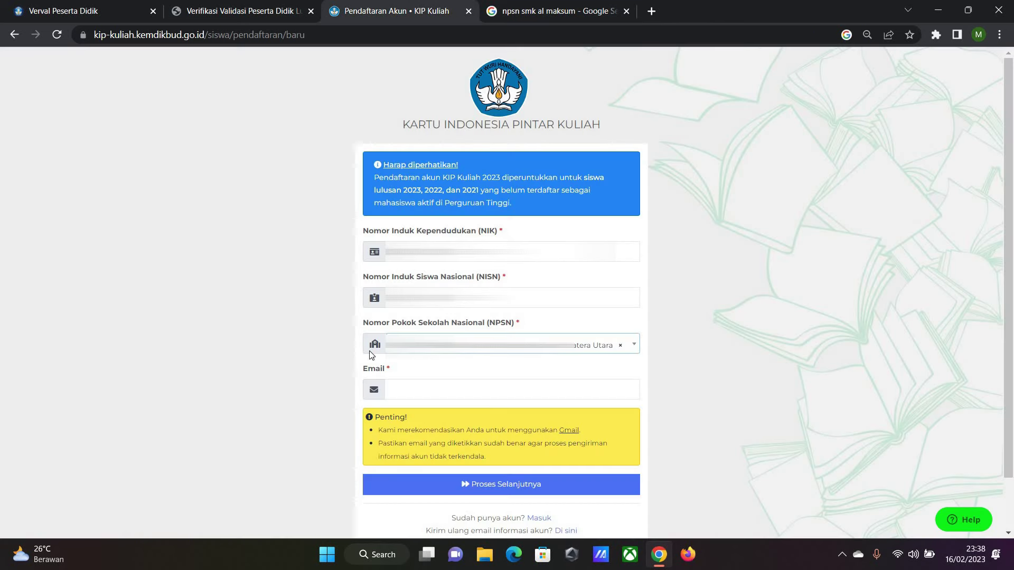
left_click(425, 394)
key("ctrl+v")
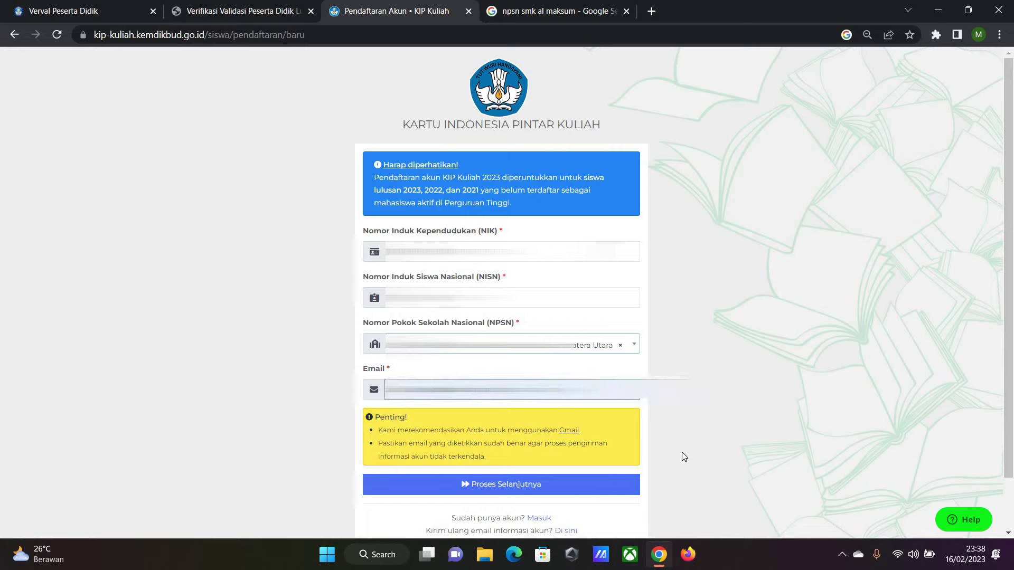
left_click(489, 484)
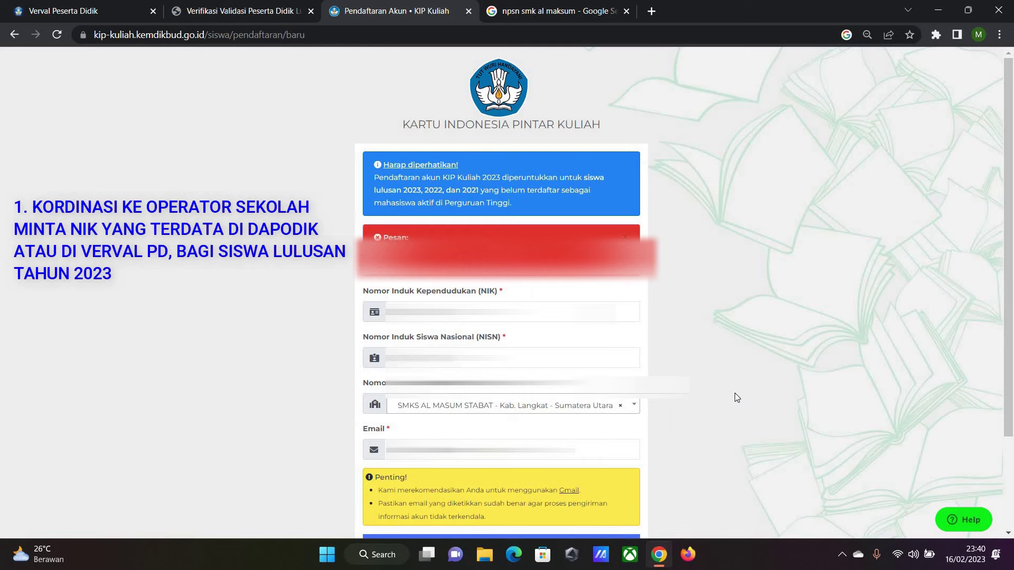
Step: Resubmit the registration form and acknowledge the message dialog
scroll(737, 397, "down", 1)
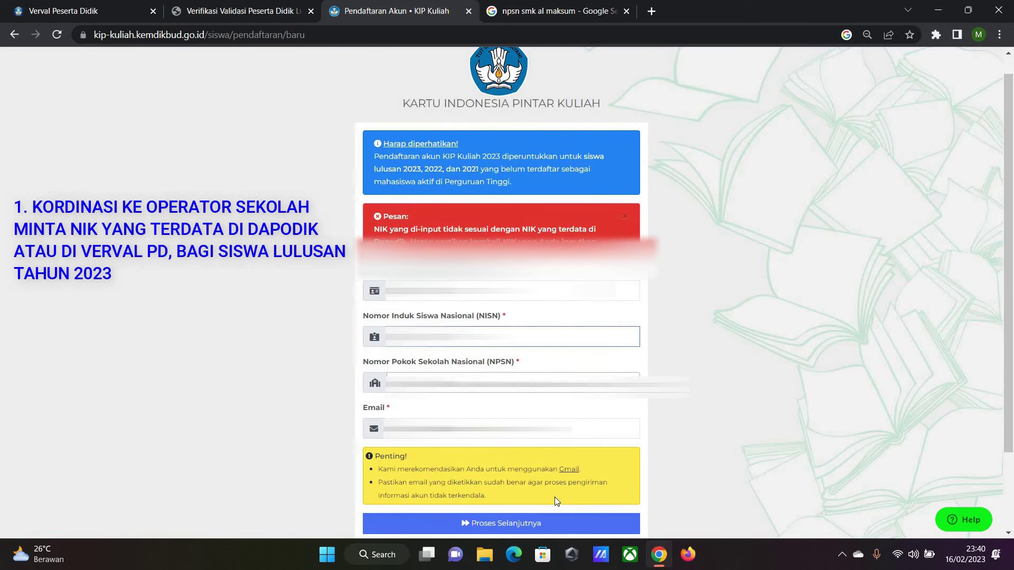
left_click(499, 522)
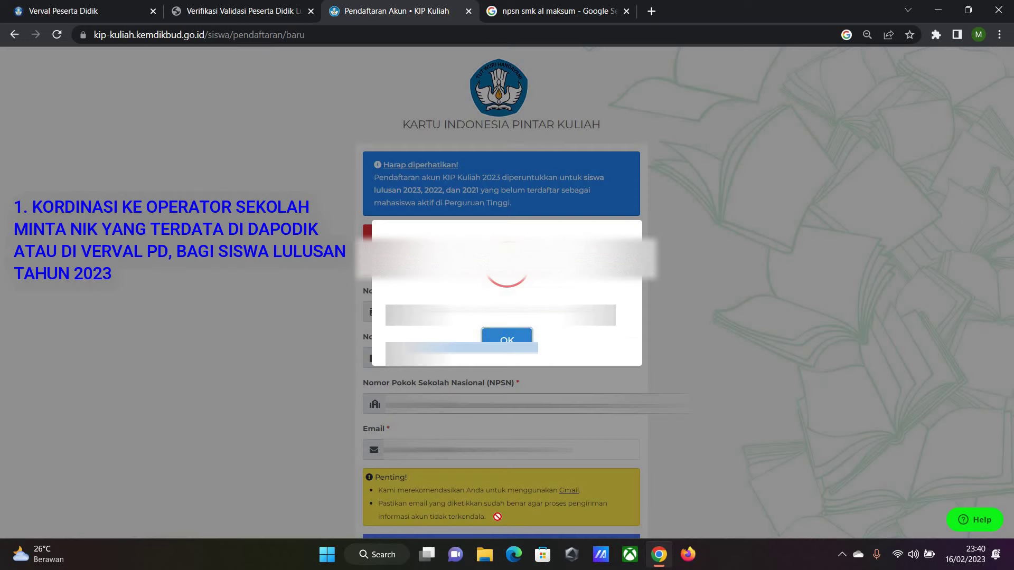
left_click(507, 338)
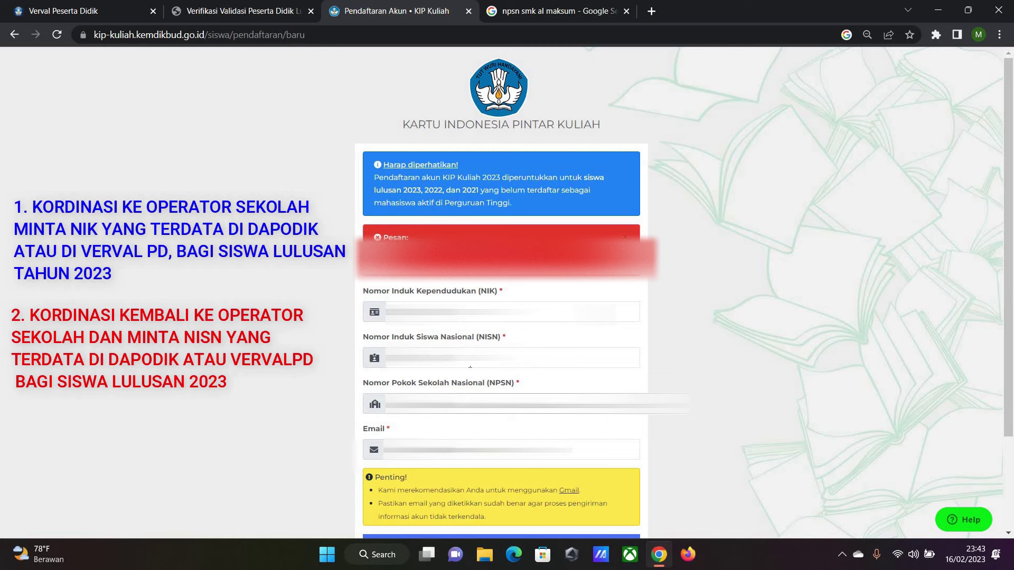
scroll(818, 346, "down", 1)
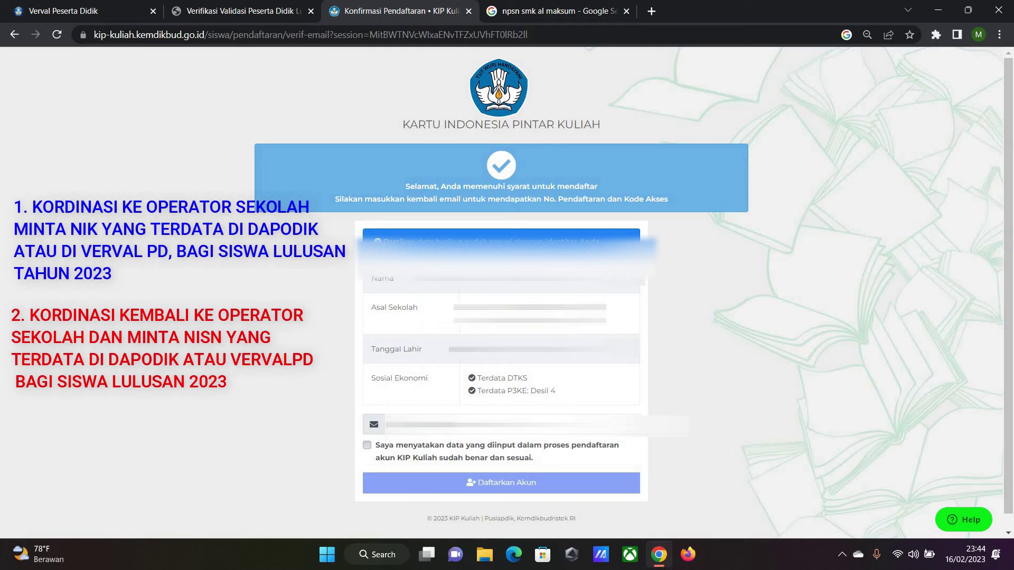
Step: Re-enter the applicant's email on the confirmation page and tick the declaration that the submitted data is correct
left_click(681, 400)
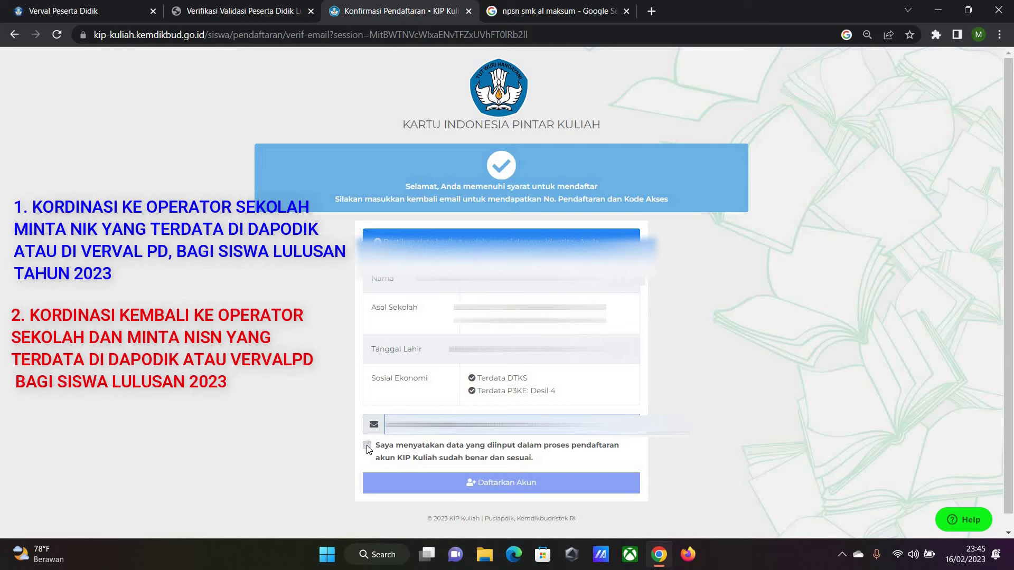
left_click(367, 446)
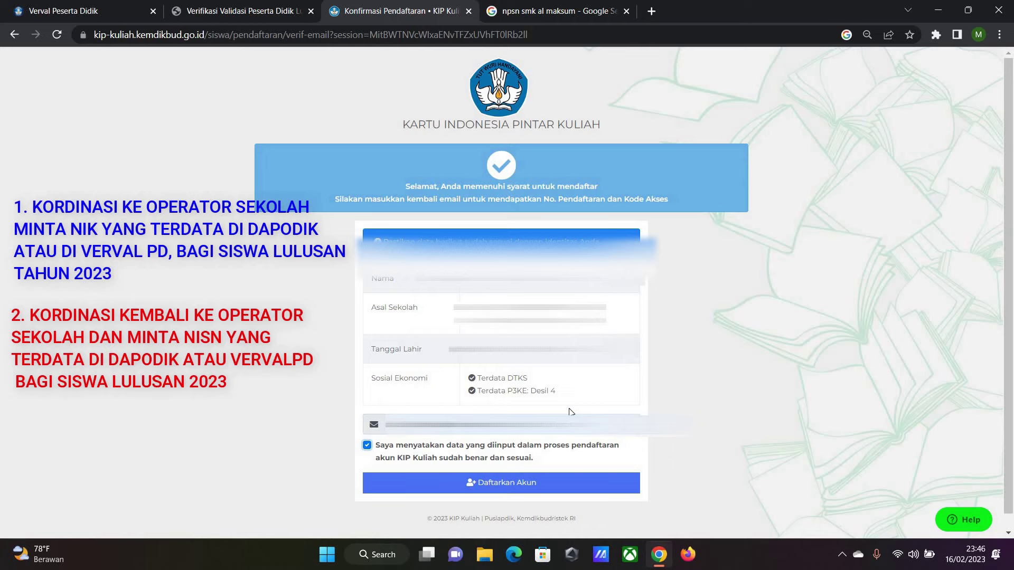
Step: Go back to the registration form, then search the web for "verval lulusan" in the existing search results tab
left_click(13, 38)
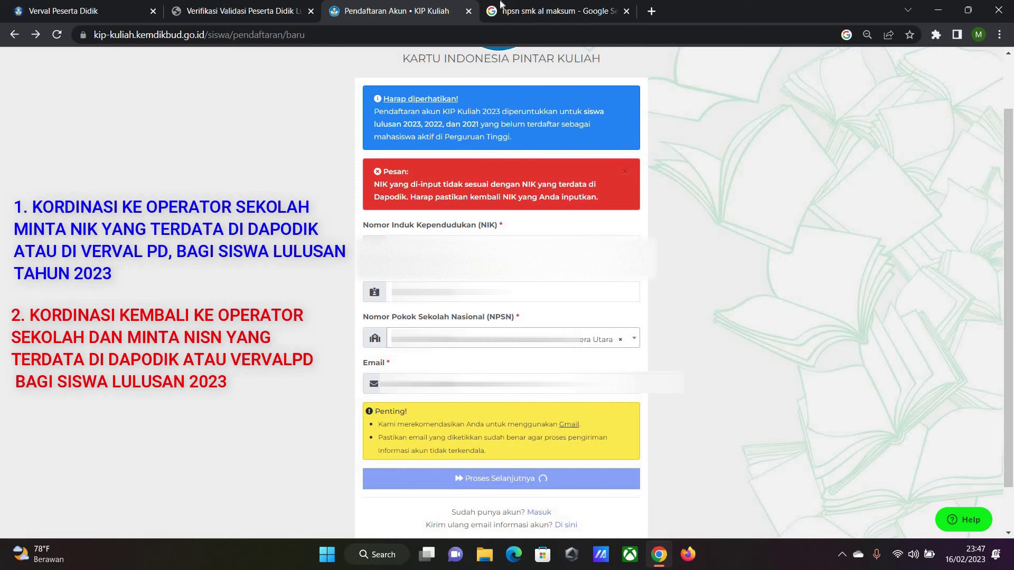
left_click(501, 8)
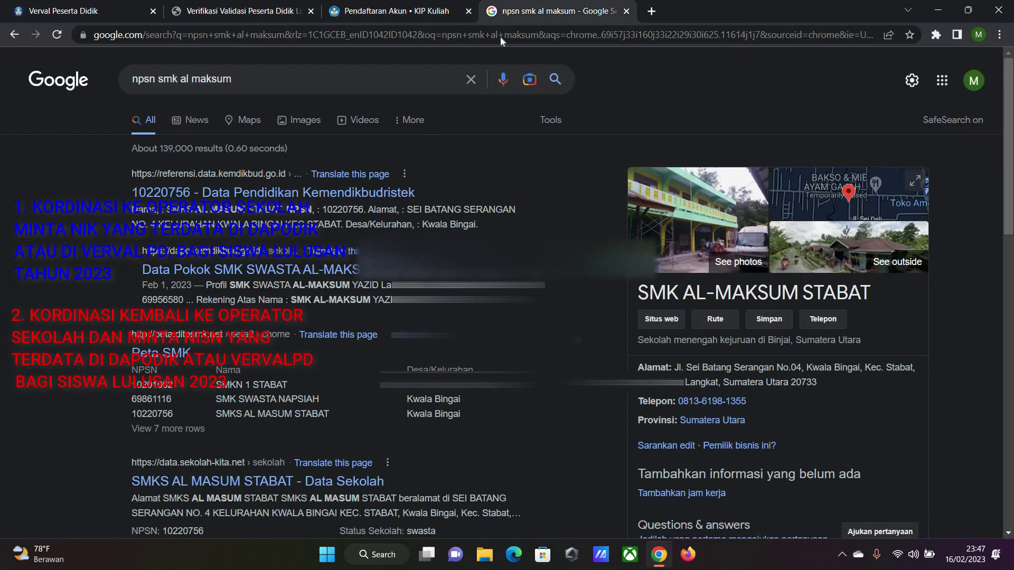
type("verval ")
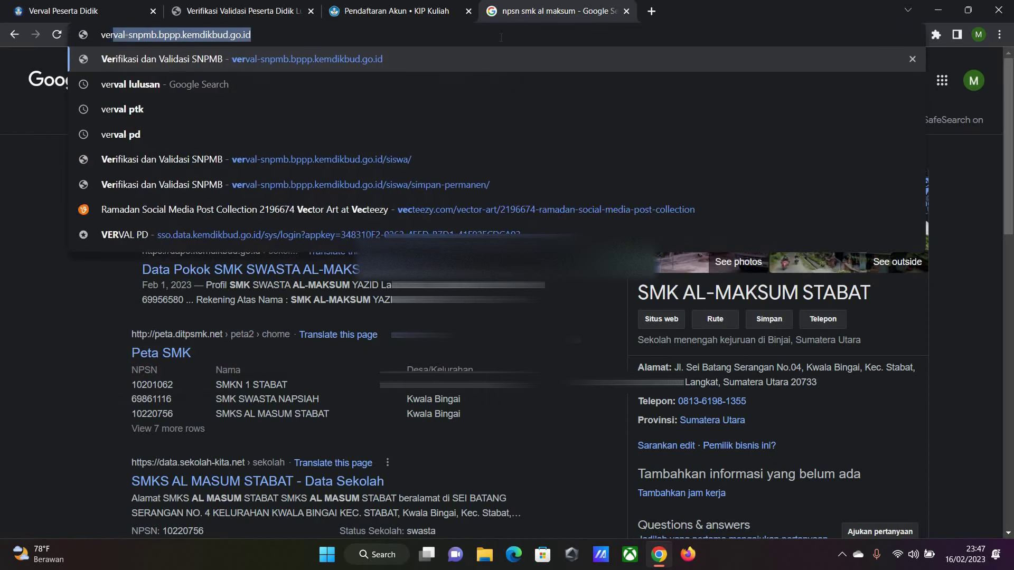
type("lulusan")
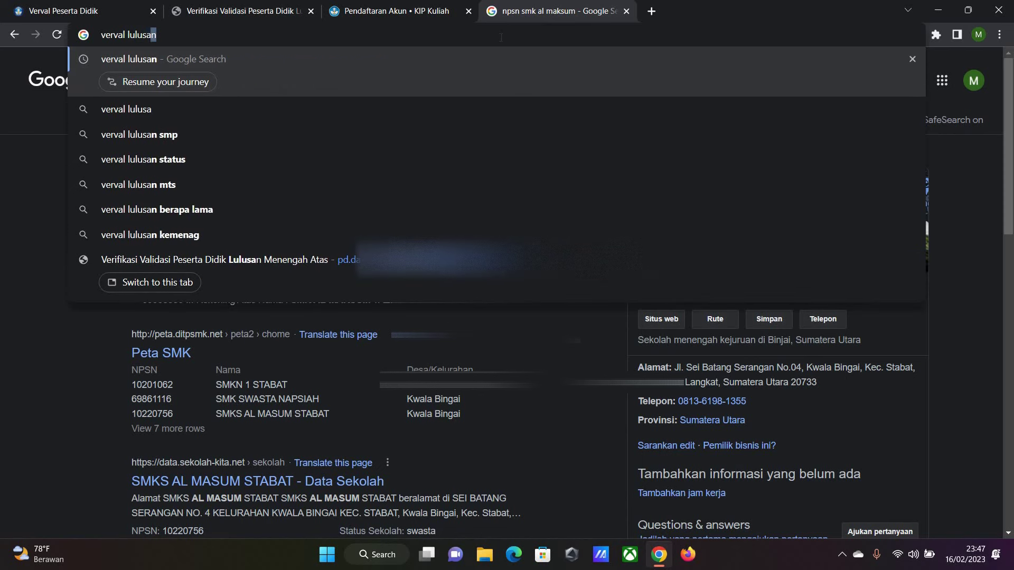
key("Return")
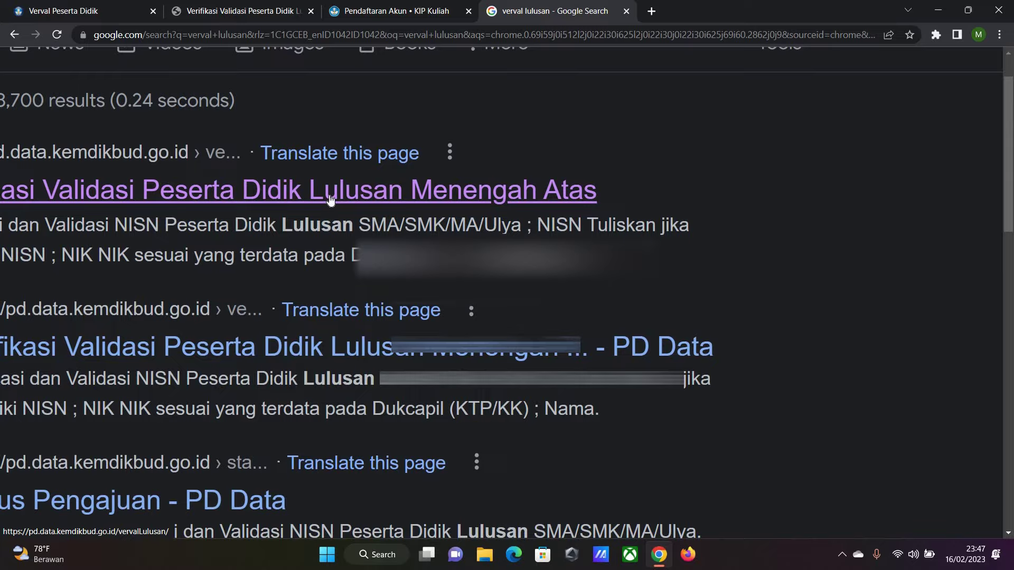
Step: Open the Lulusan Menengah Atas verification site from the search results and review the identity fields from NISN through Email
left_click(331, 200)
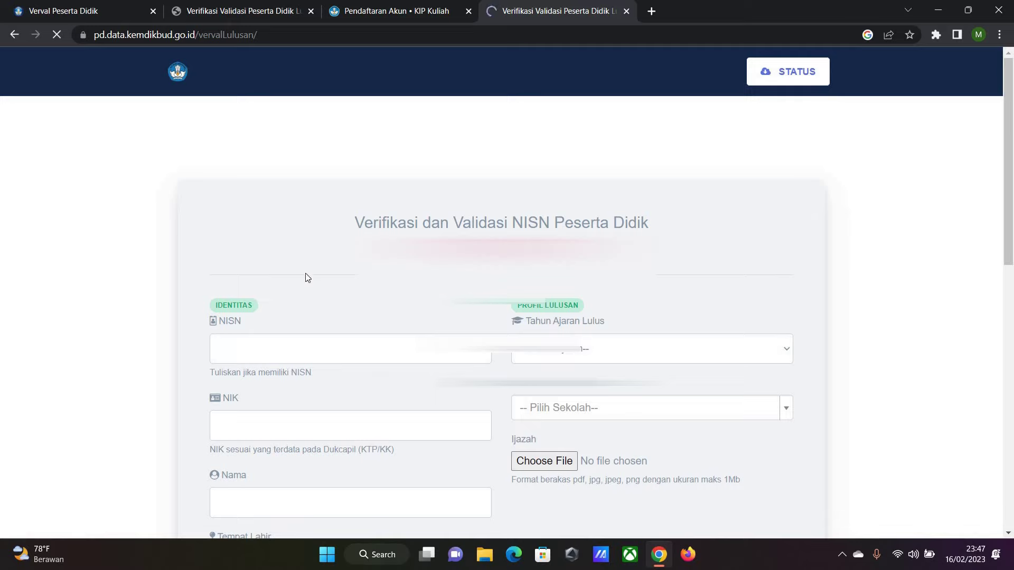
scroll(264, 219, "down", 2)
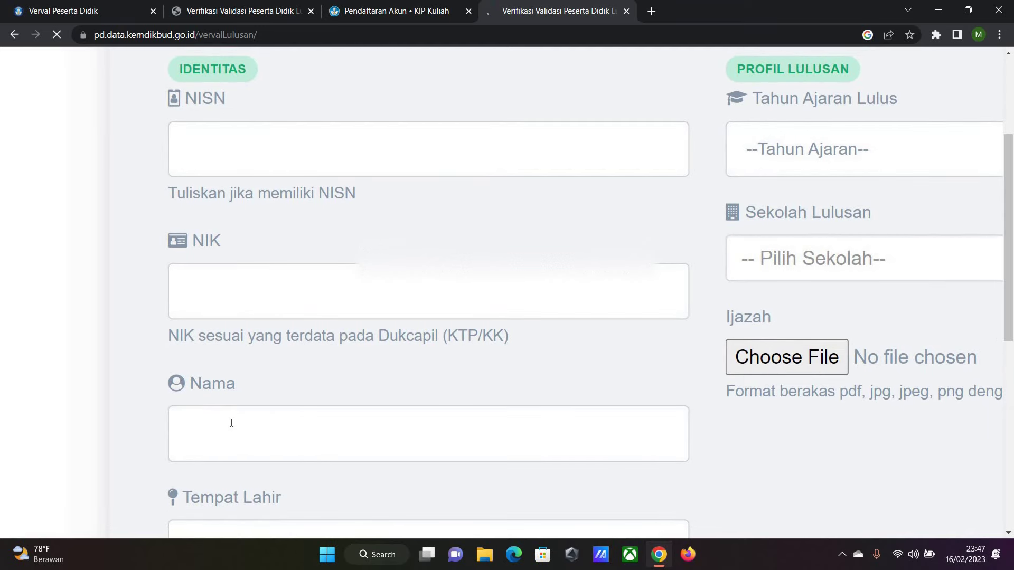
scroll(222, 369, "down", 3)
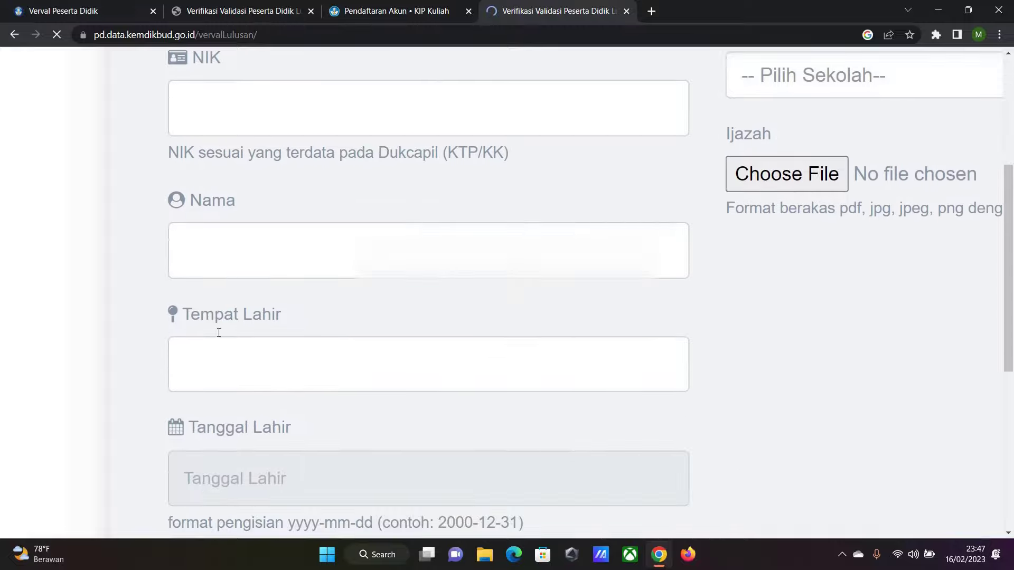
left_click(211, 353)
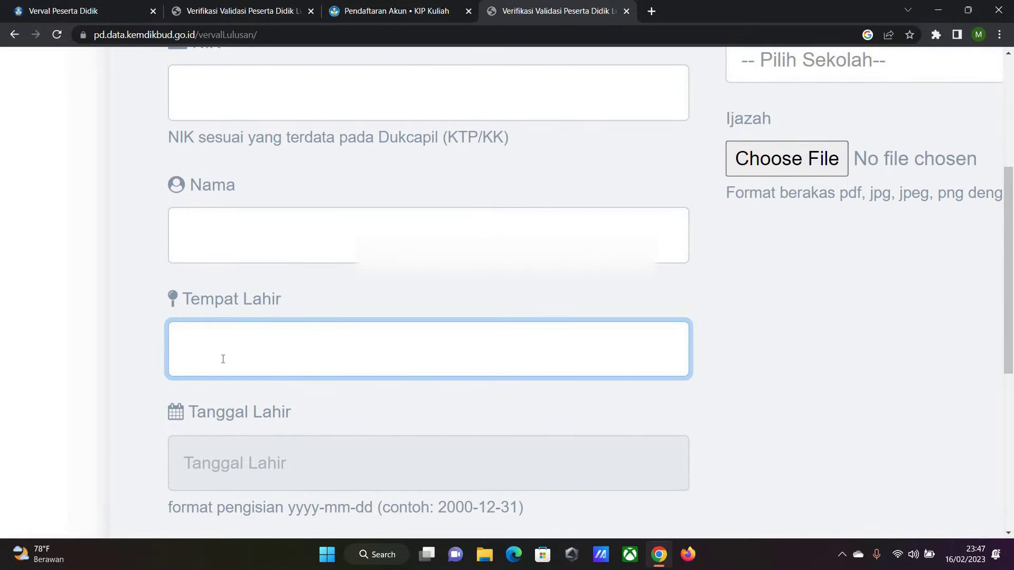
scroll(315, 322, "down", 2)
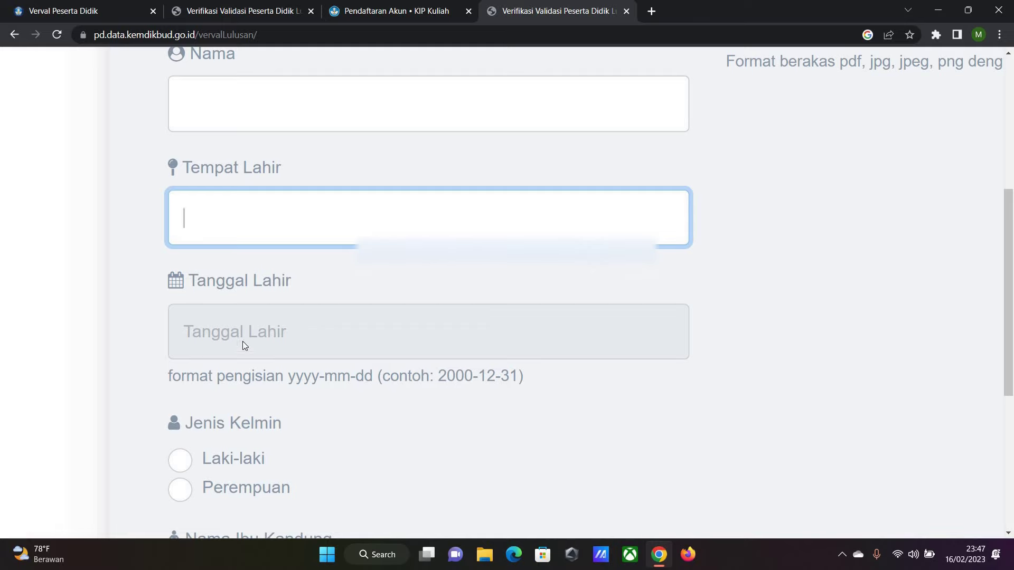
scroll(222, 346, "down", 2)
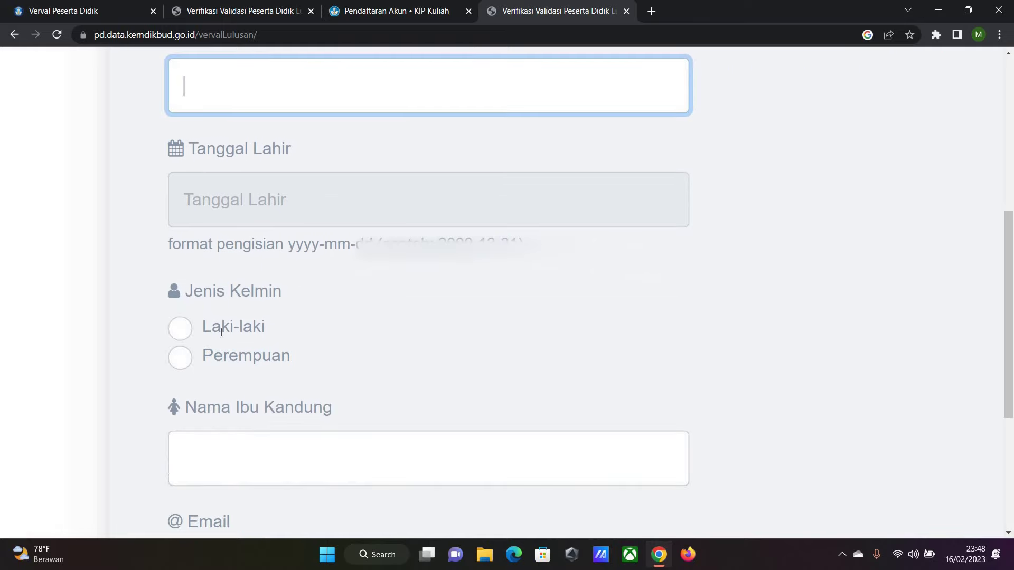
scroll(221, 330, "down", 2)
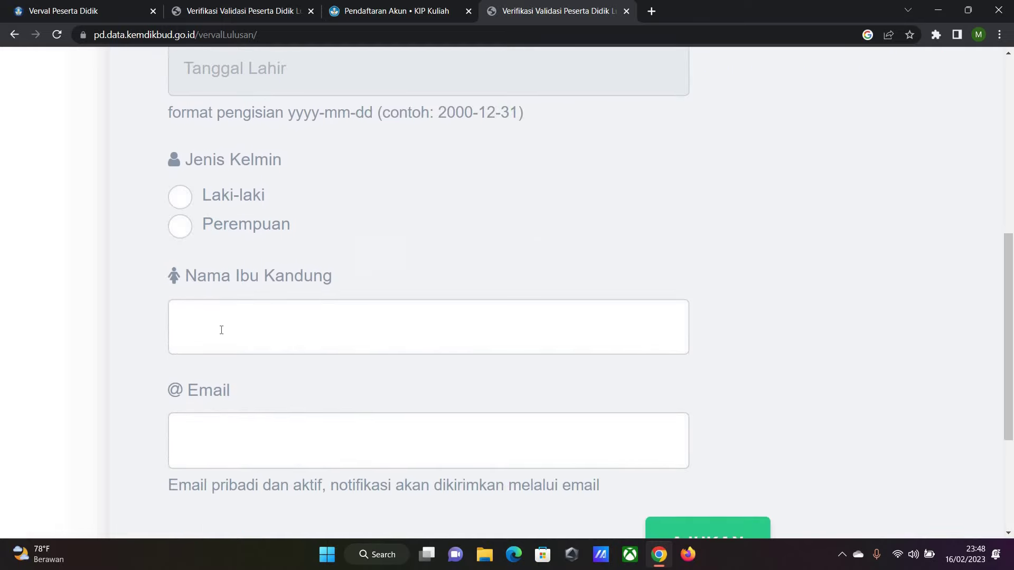
left_click(221, 330)
scroll(211, 228, "down", 3)
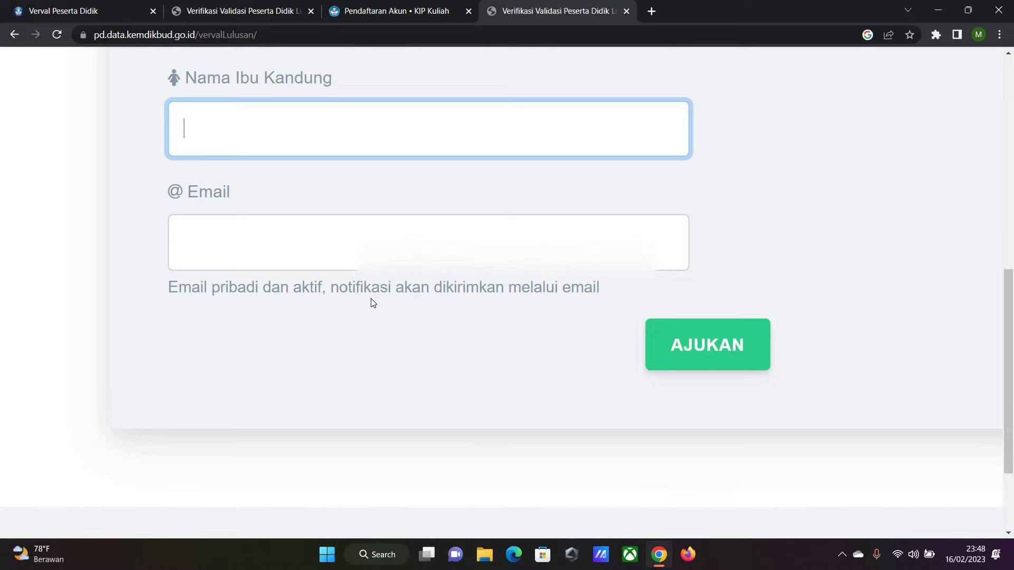
Step: Set the graduation school year (Tahun Ajaran Lulus) to 2022/2023 in the graduate profile
scroll(592, 303, "up", 10)
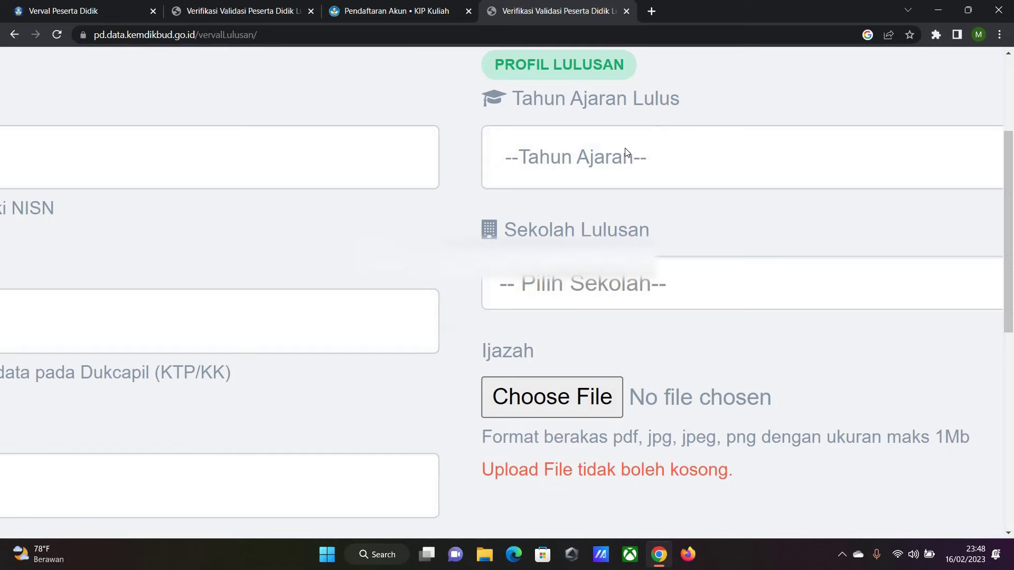
left_click(624, 143)
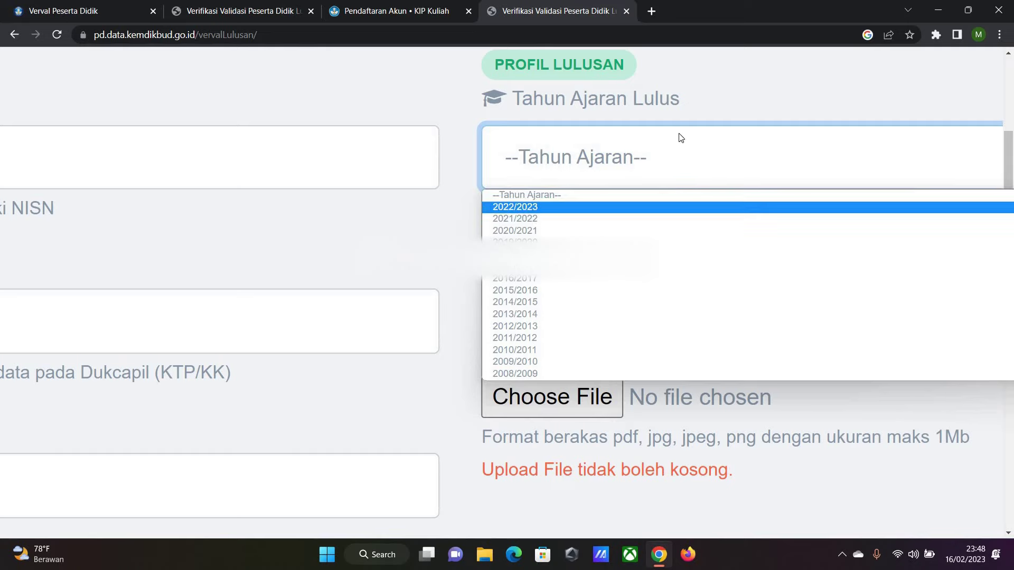
left_click(655, 208)
Step: Find the graduate's school by its code 10220756 and choose SMKS AL MASUM STABAT as Sekolah Lulusan
scroll(655, 216, "down", 1)
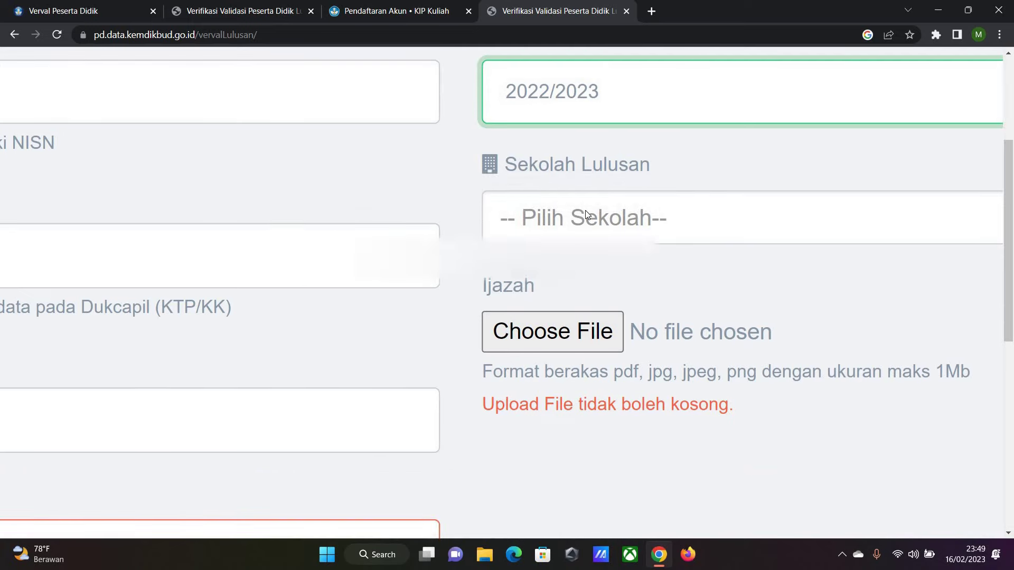
left_click(586, 217)
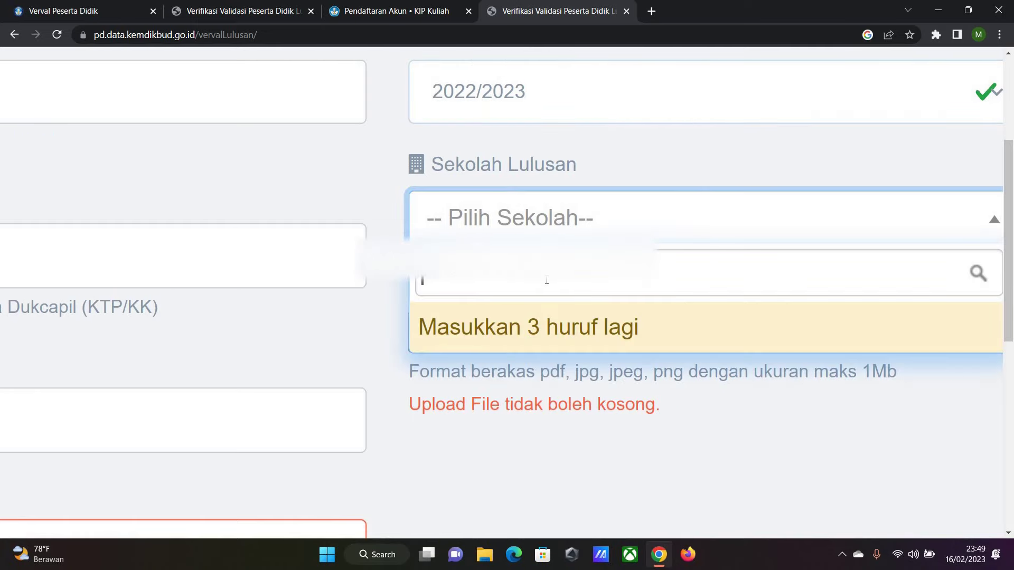
type("102")
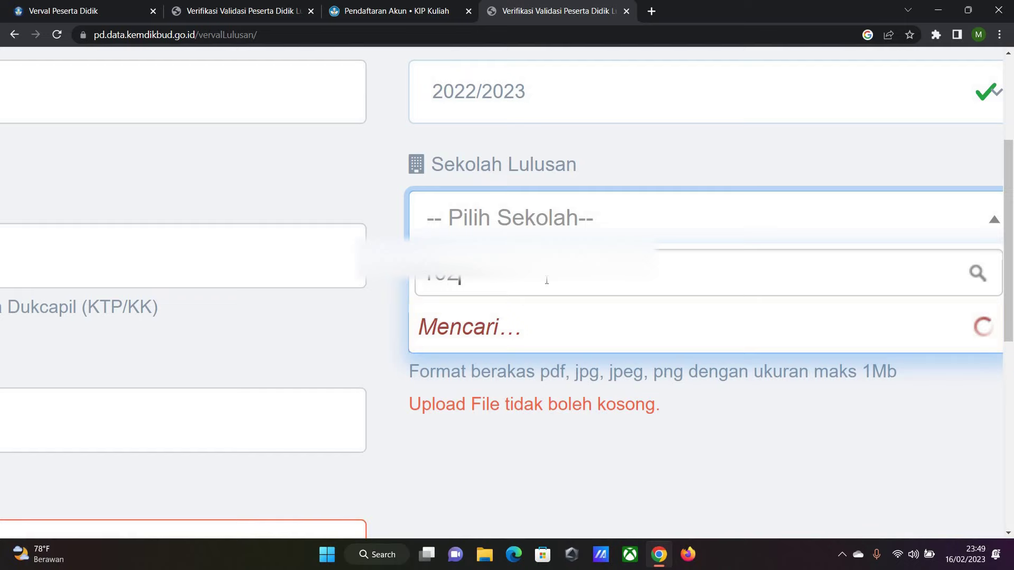
type("20796")
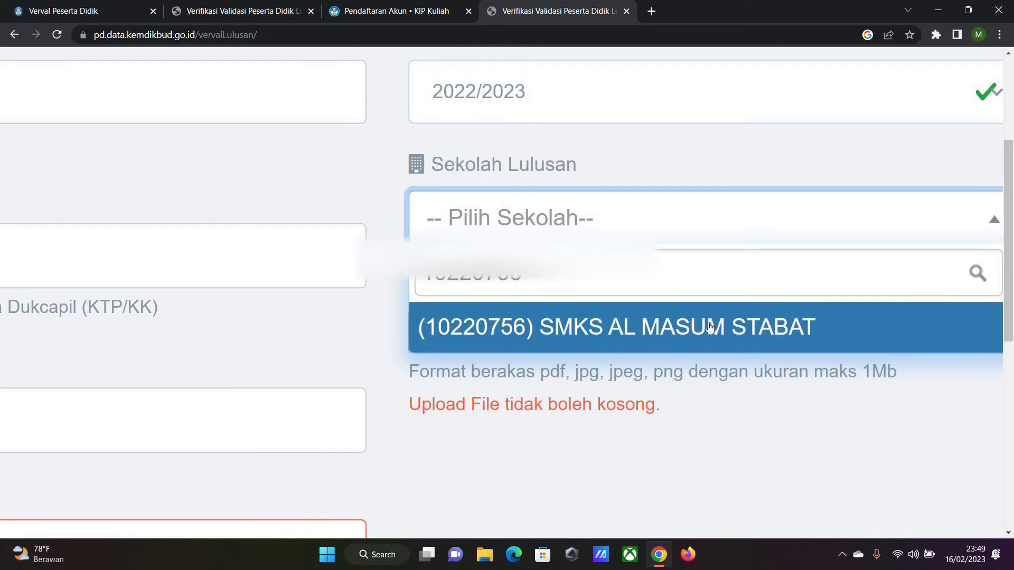
left_click(620, 322)
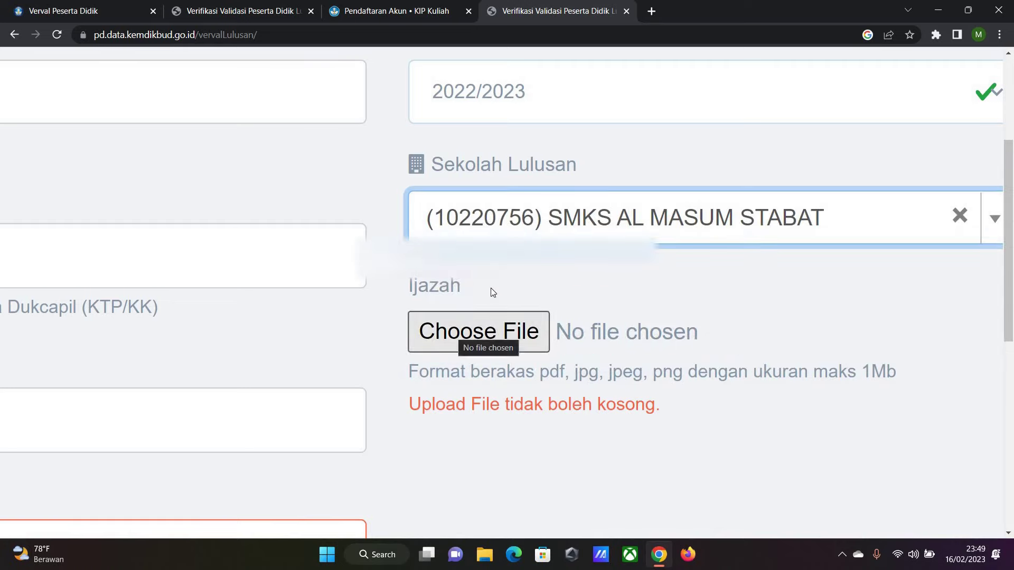
Step: Highlight the Ijazah upload label and the 1Mb file size limit to point out the diploma requirements
left_click(409, 284)
double_click(422, 286)
left_click(550, 288)
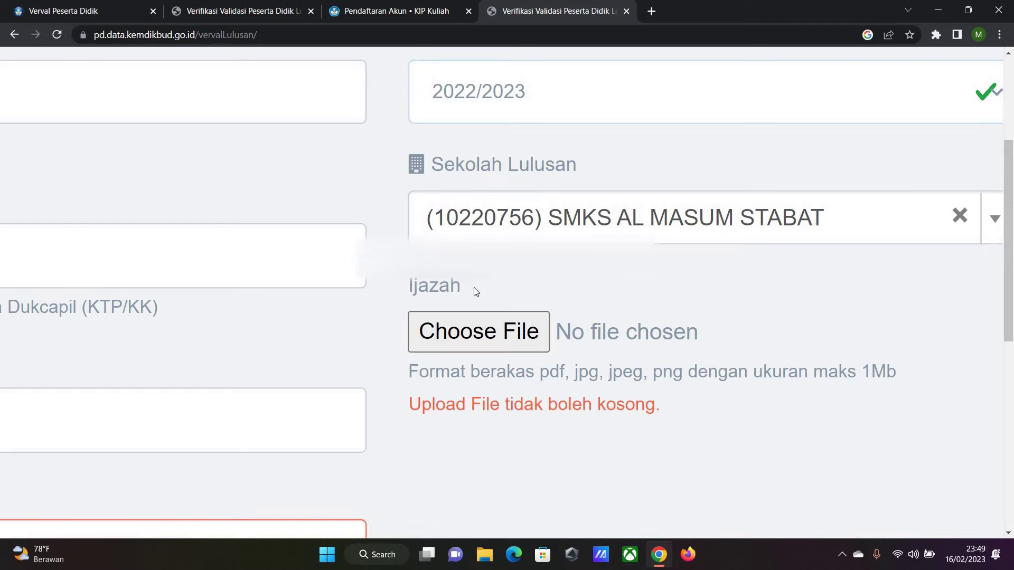
double_click(408, 294)
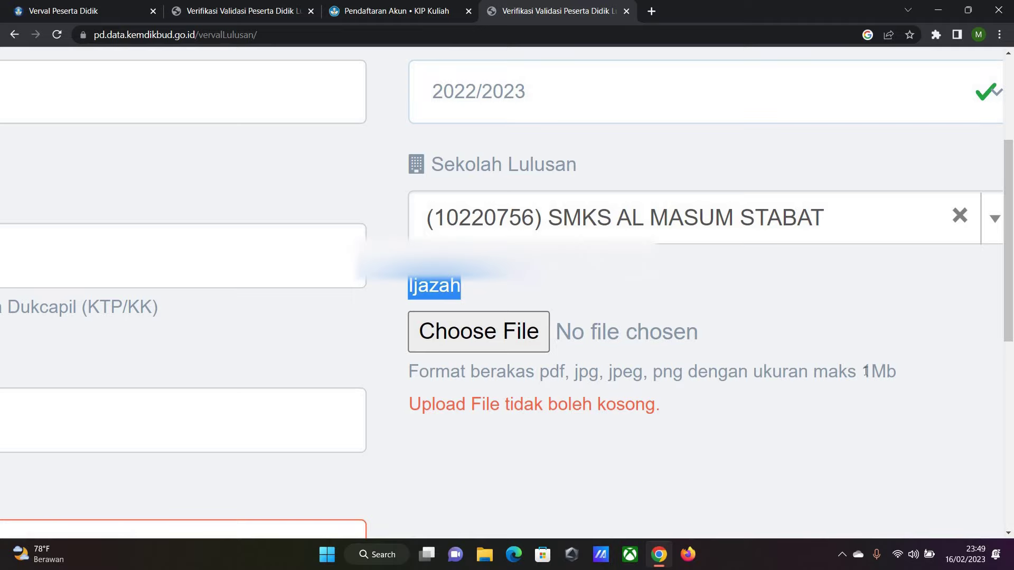
left_click(914, 369)
double_click(914, 368)
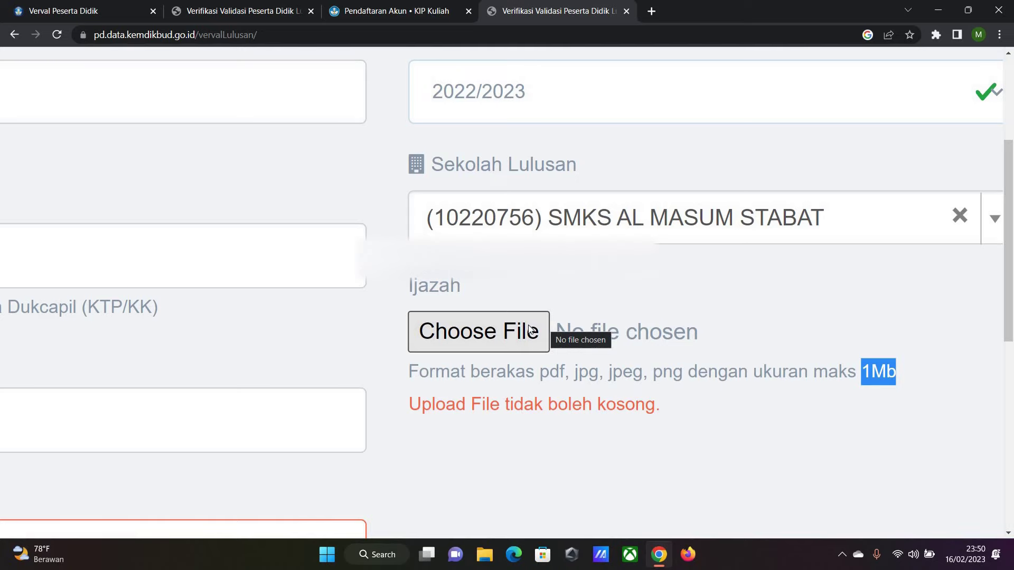
Step: Try to submit the incomplete verification form with AJUKAN and look over the required fields
key("ctrl+minus")
key("ctrl+minus")
key("ctrl+minus")
key("ctrl+minus")
key("ctrl+minus")
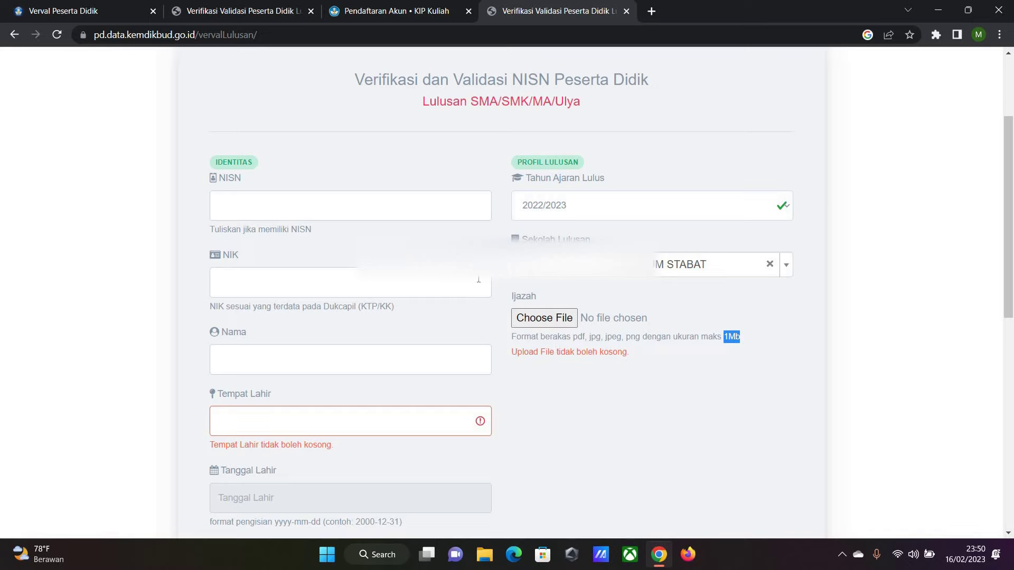
scroll(518, 317, "down", 8)
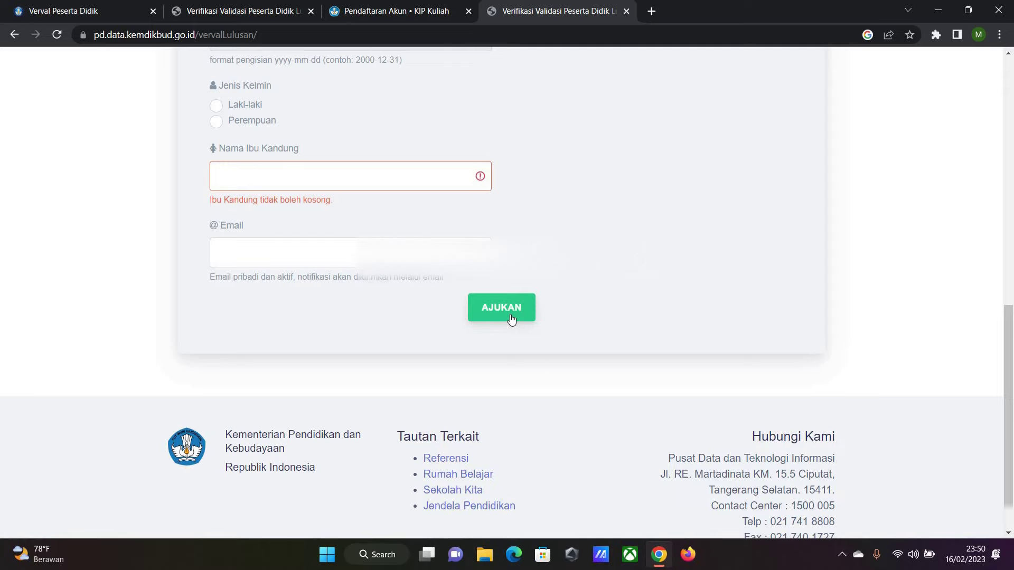
scroll(584, 297, "up", 5)
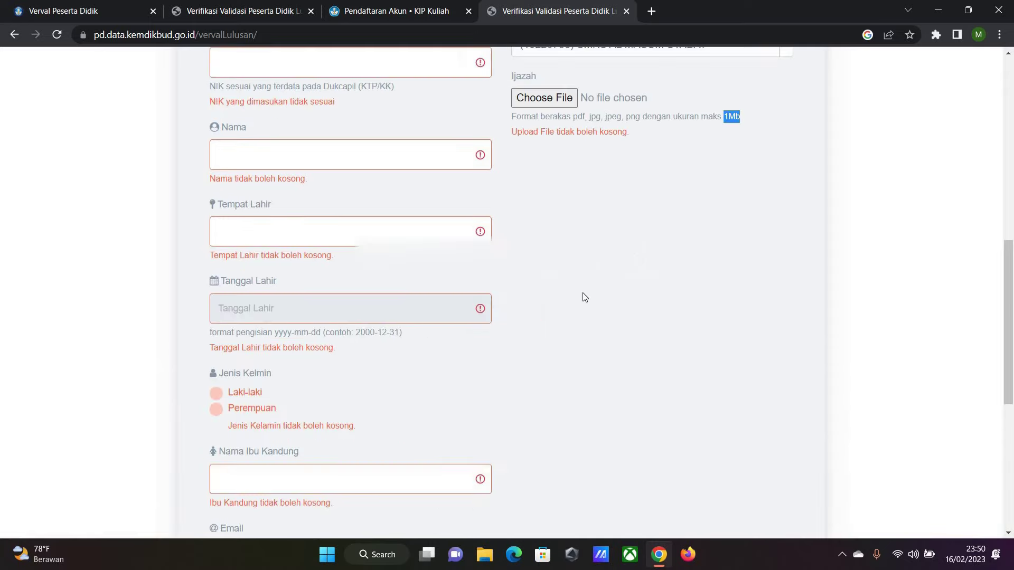
Step: Open the submission status page, paste the email used for the request and look up its status
scroll(582, 299, "up", 10)
left_click(787, 62)
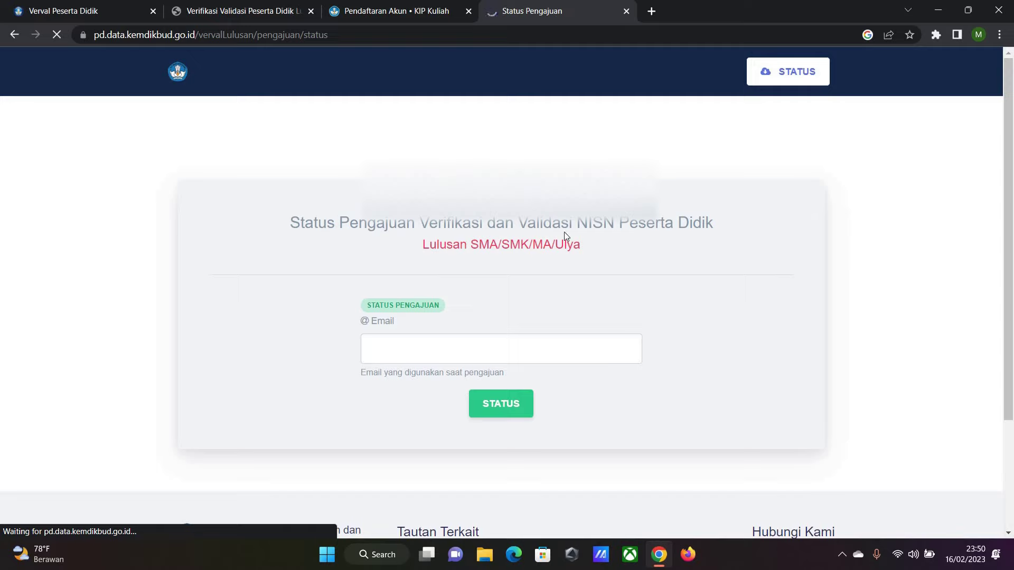
left_click(481, 346)
key("ctrl+v")
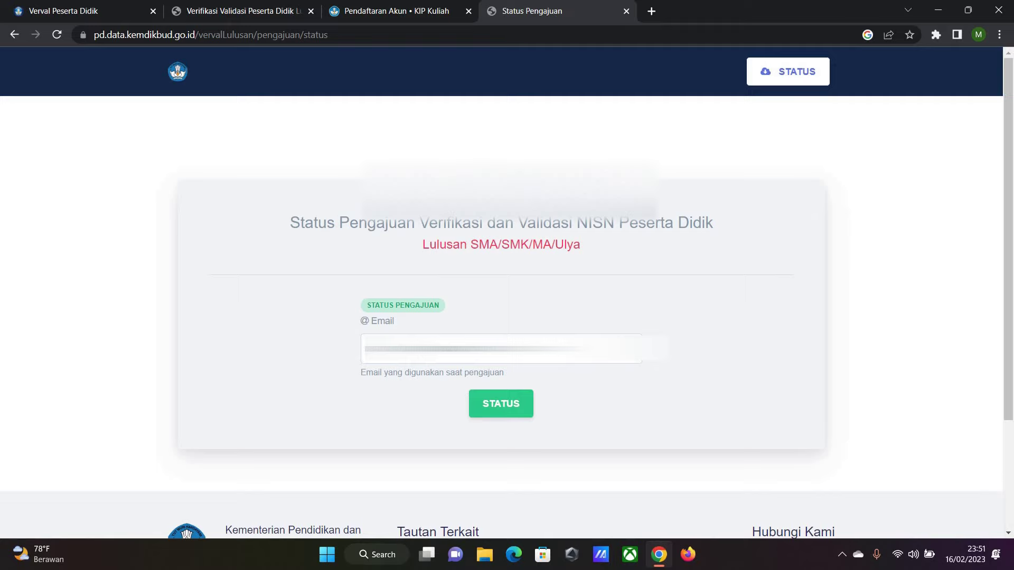
left_click(520, 405)
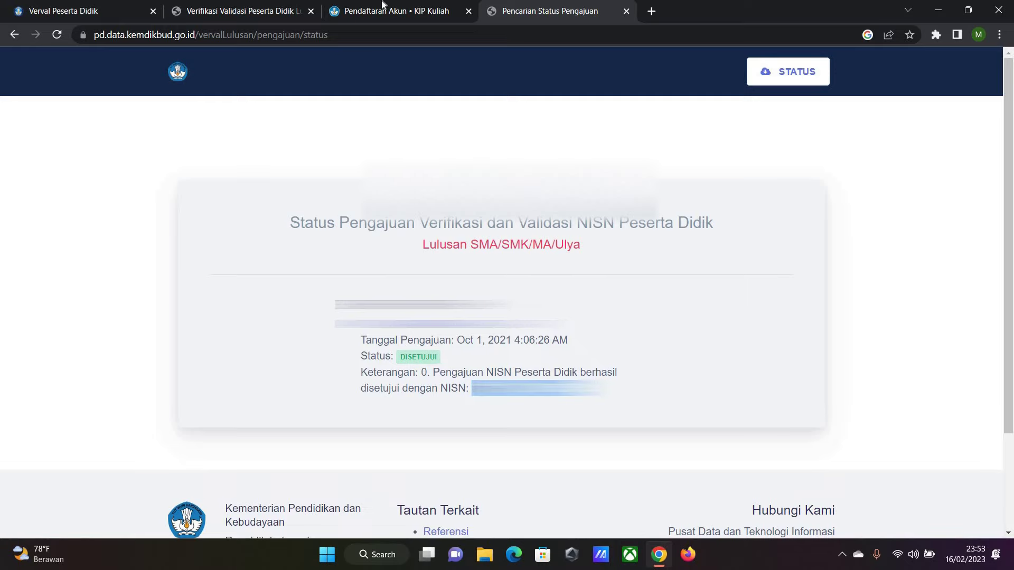
Step: Look at the NIK and NISN fields in the KIP Kuliah registration form and return to the submission status result
key("ctrl+shift+Tab")
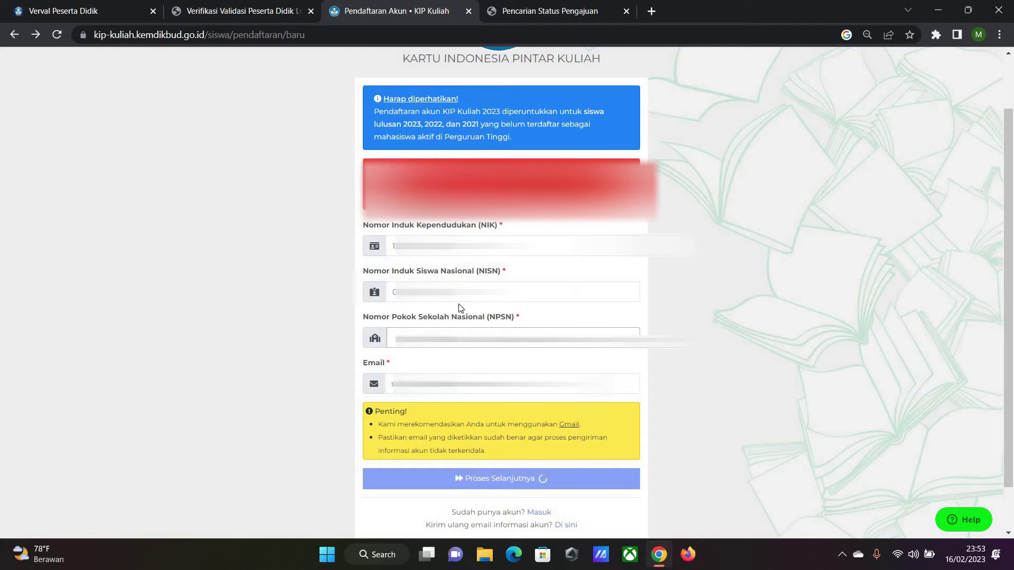
left_click(548, 6)
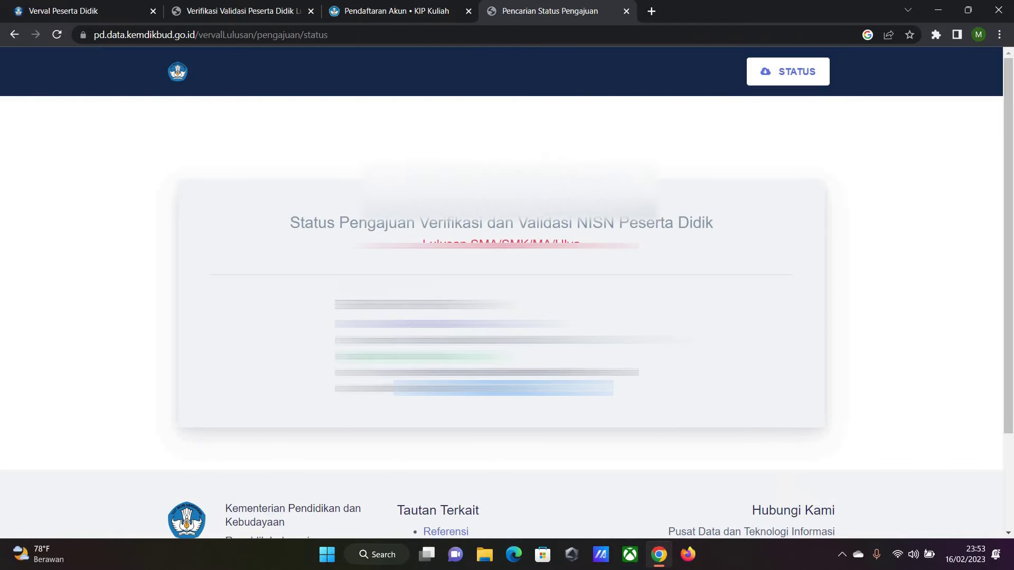